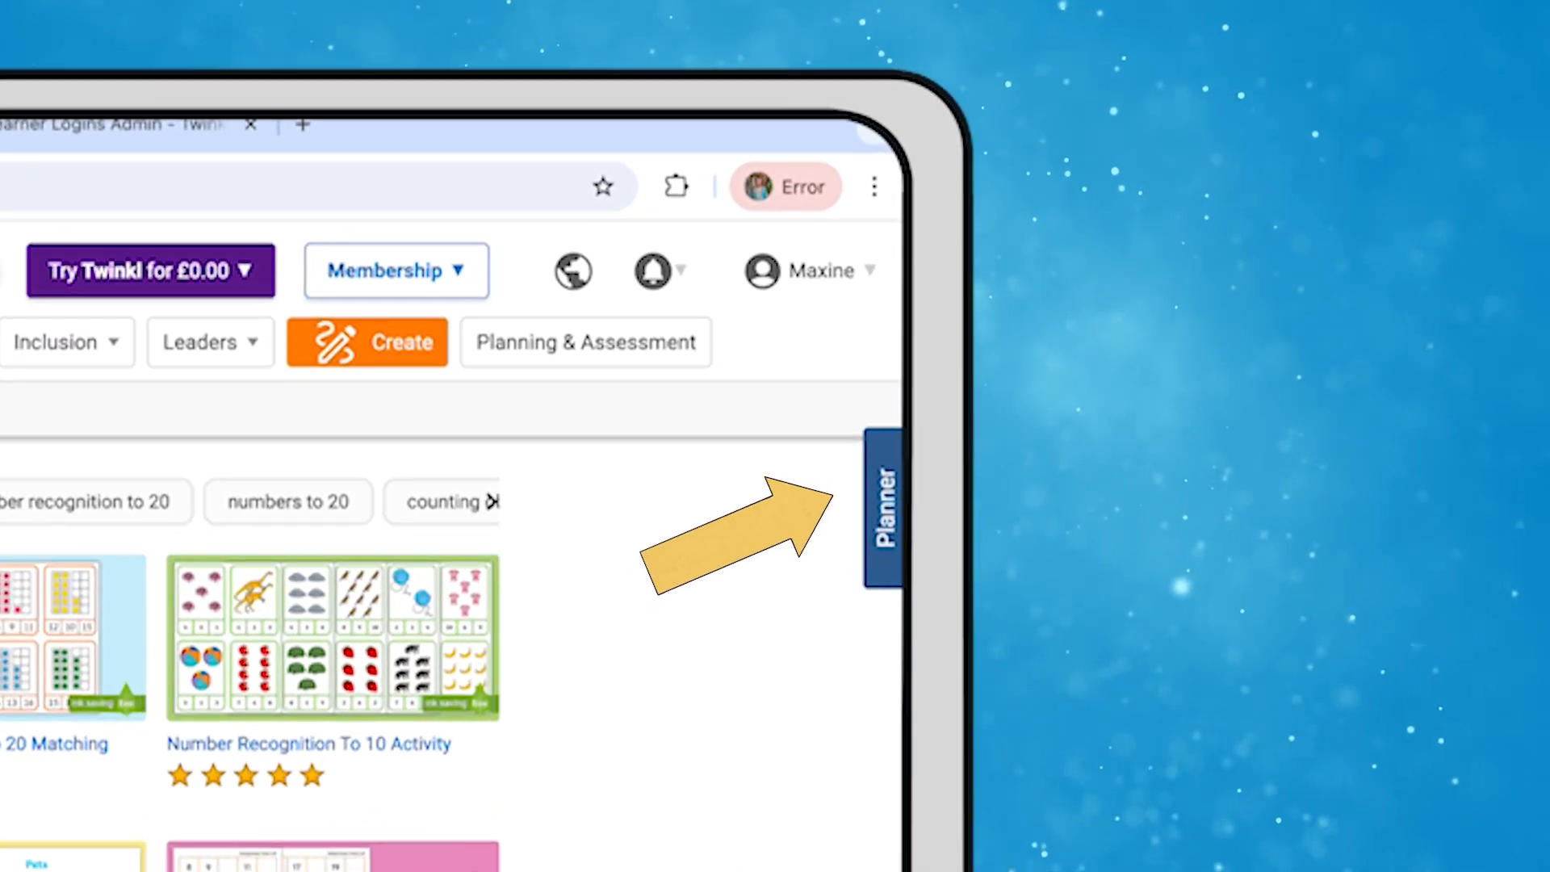
Step: Open the Planner panel and start a new lesson folder
{"action": "left_click", "coordinate": [884, 509]}
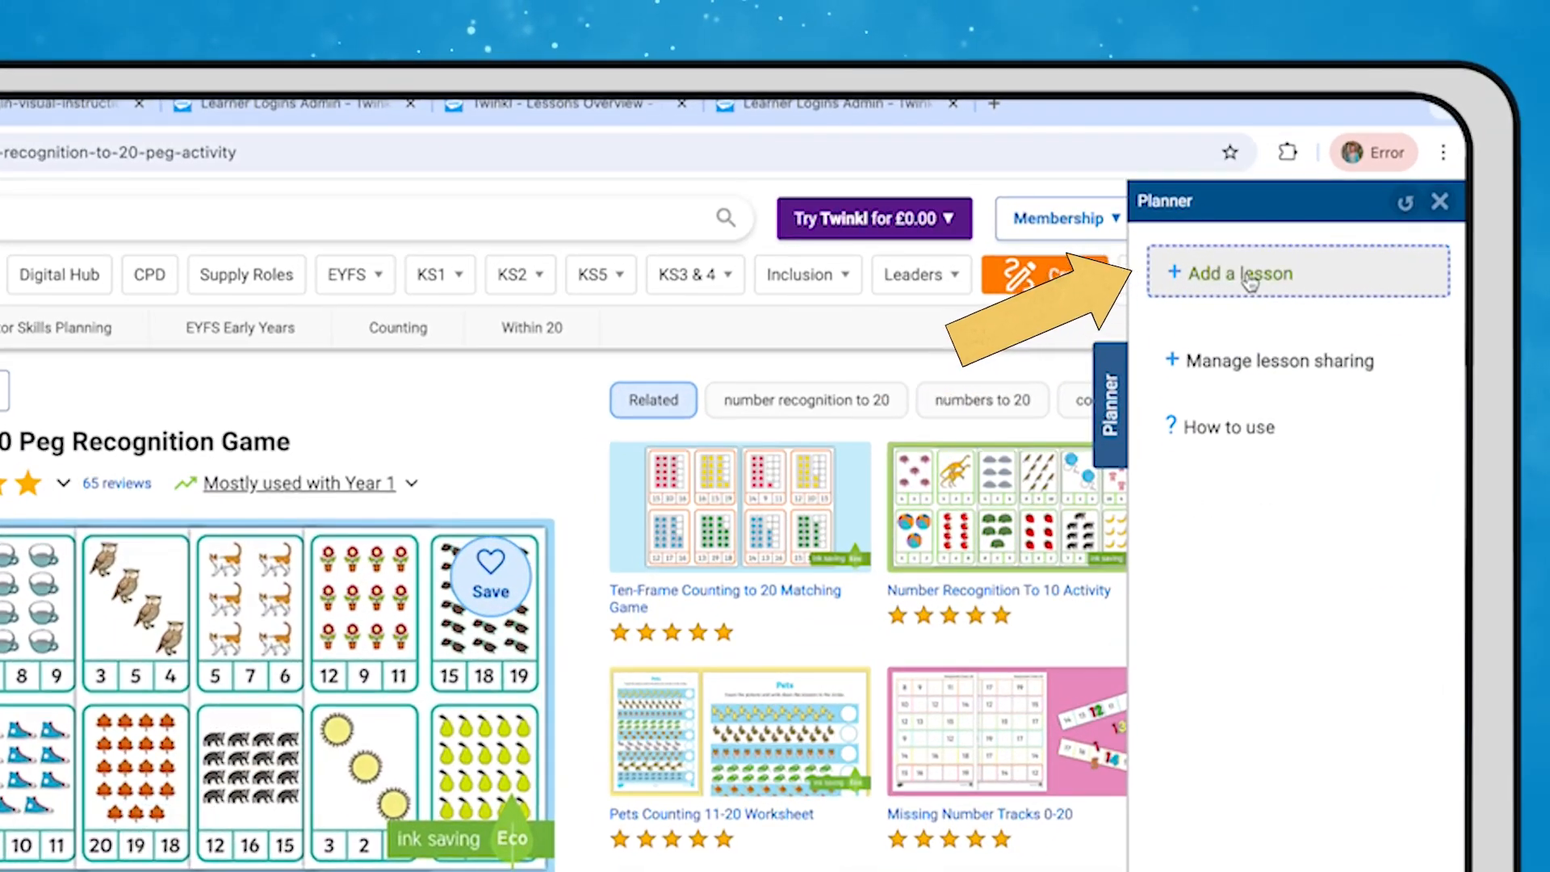
{"action": "left_click", "coordinate": [1249, 279]}
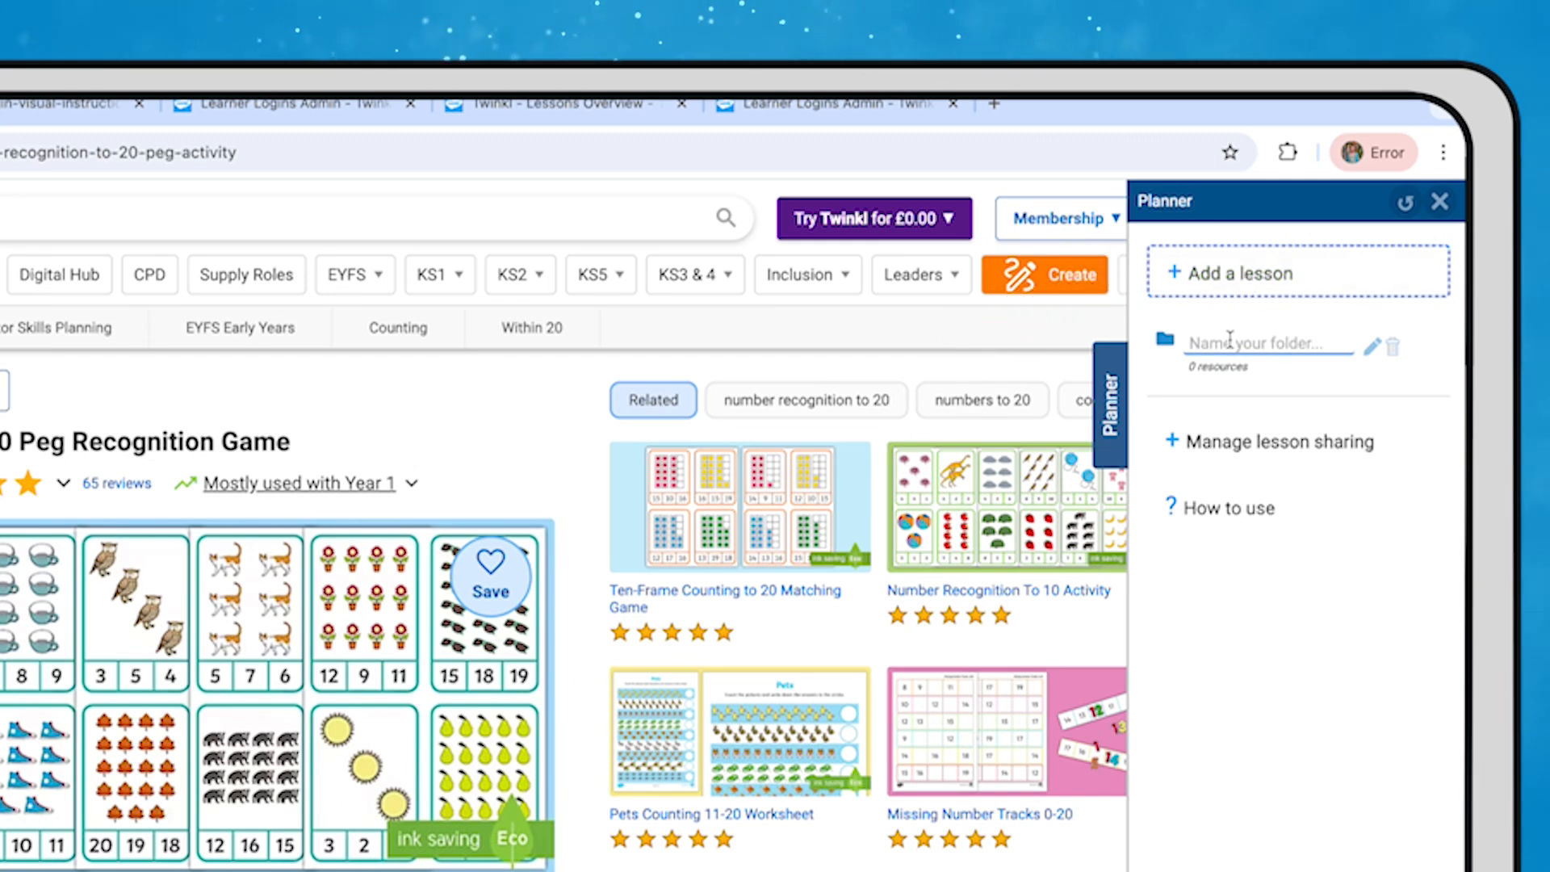
{"action": "type", "text": "Number Recognition"}
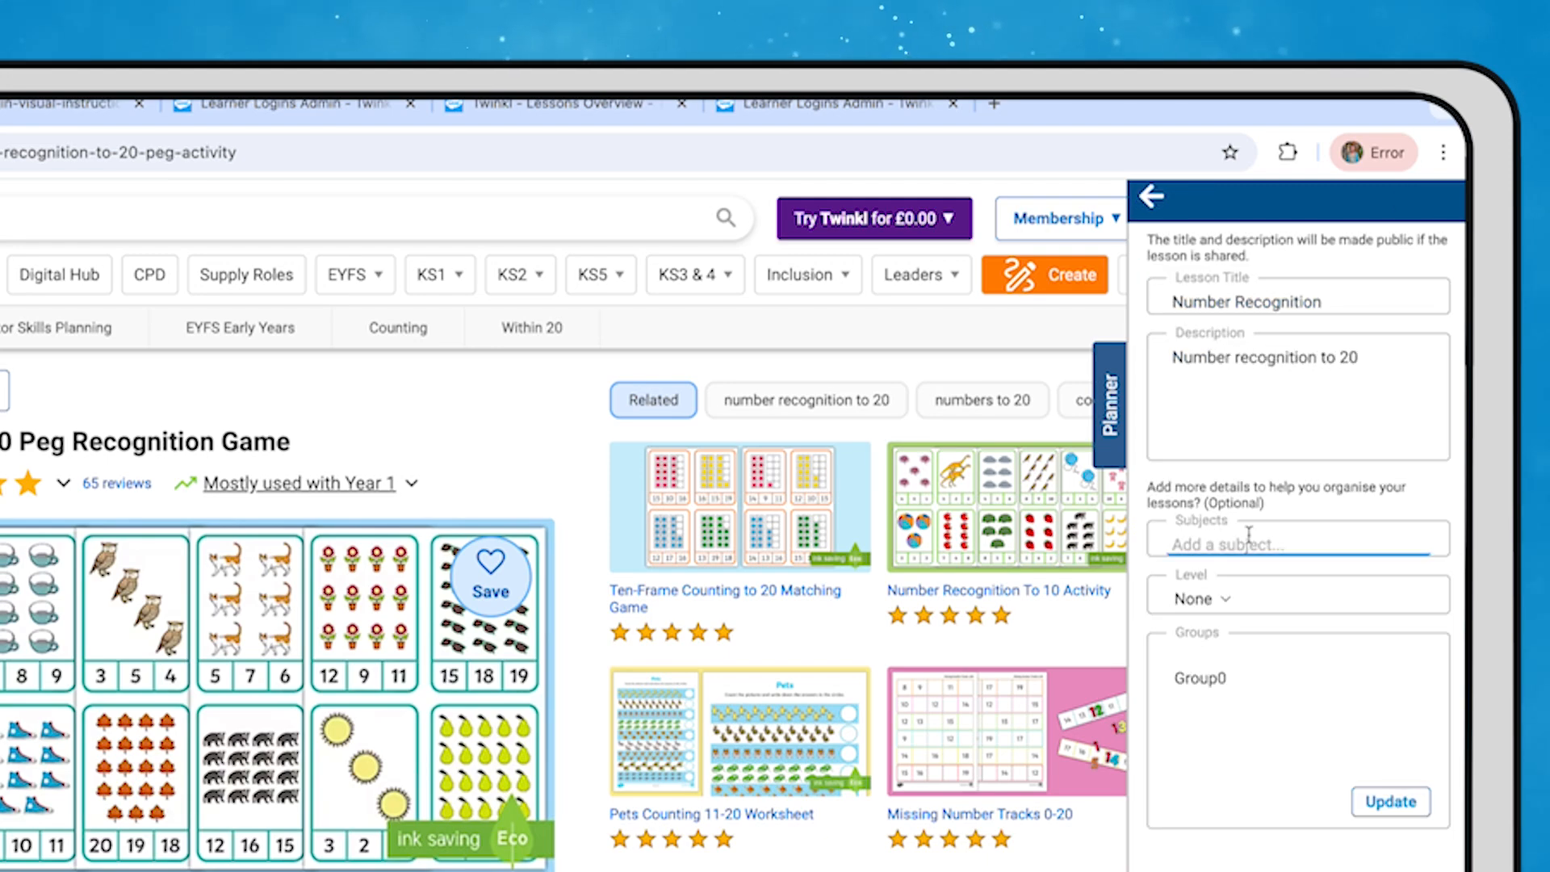
Step: Save the lesson details, drag the peg game into it, and start saving the matching cards
{"action": "left_click", "coordinate": [1381, 801]}
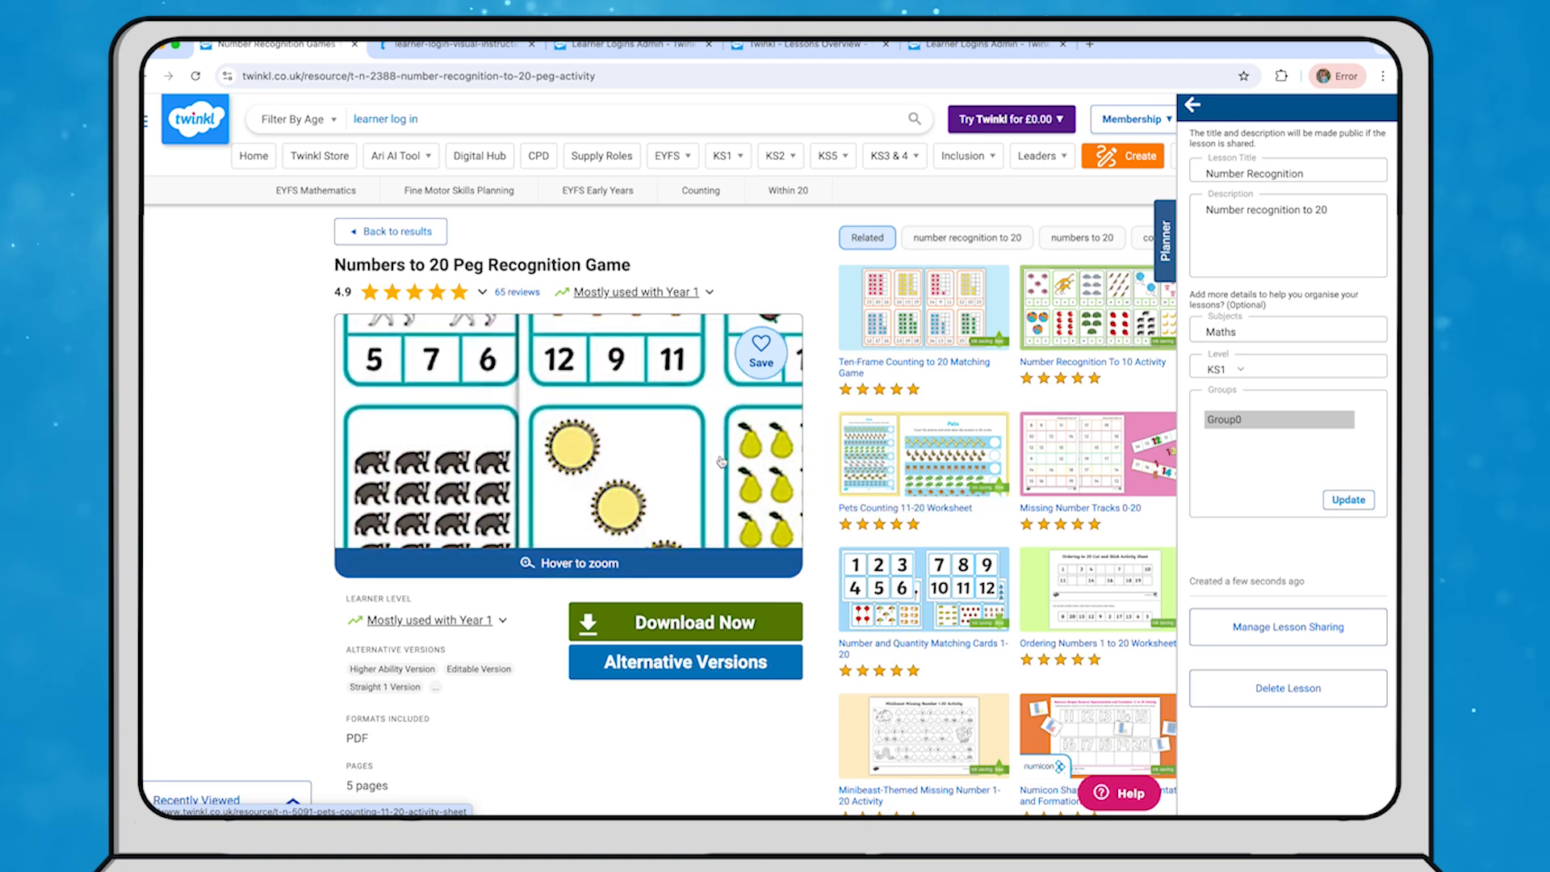
{"action": "mouse_move", "coordinate": [568, 442]}
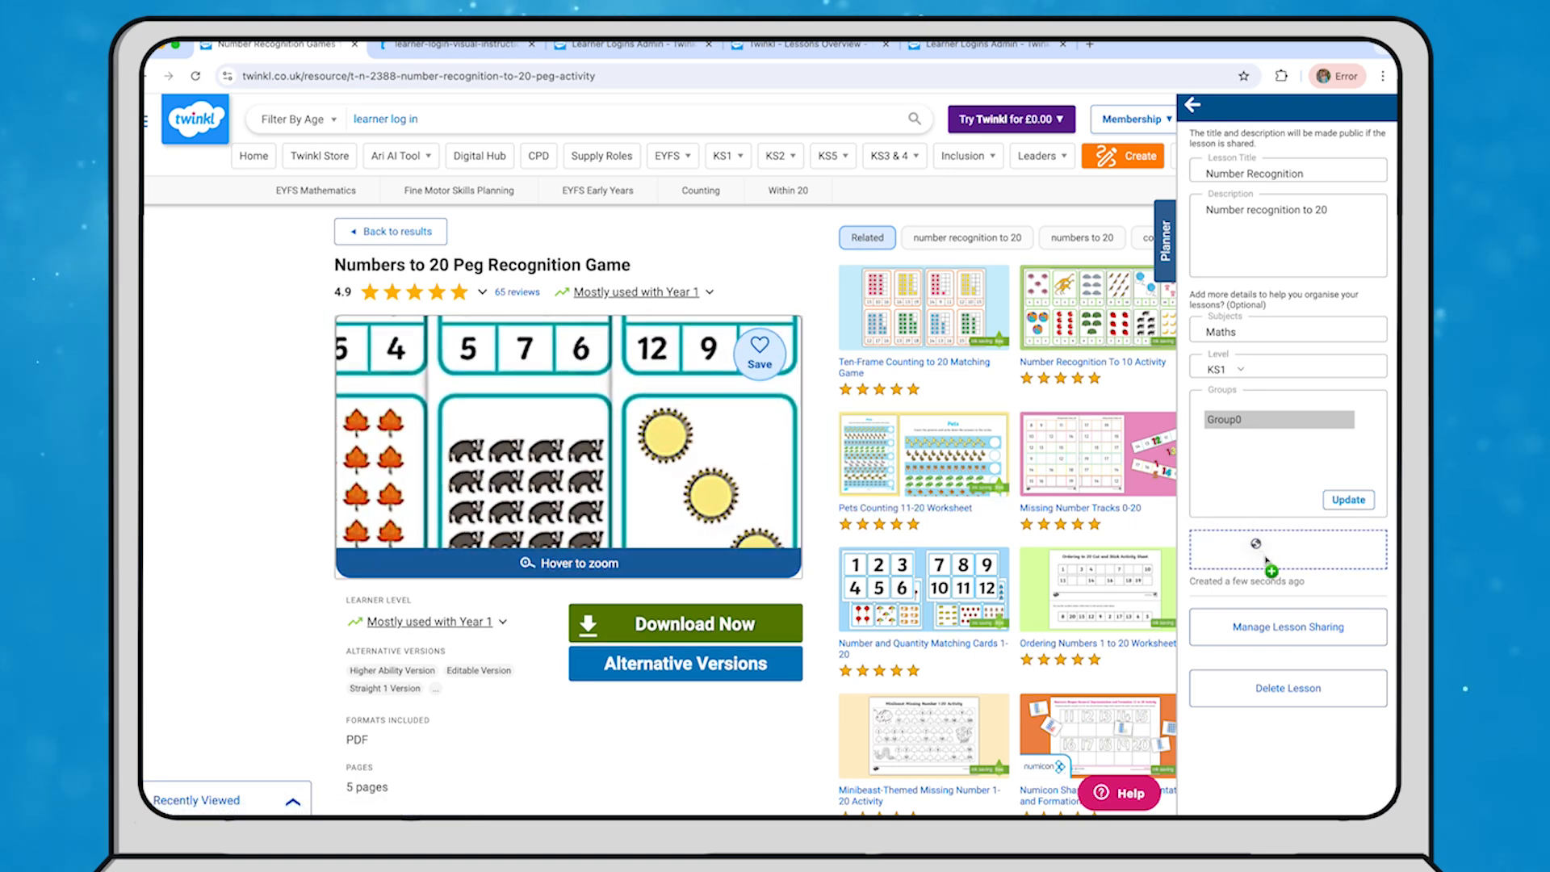
{"action": "left_click_drag", "start_coordinate": [1252, 536], "coordinate": [1266, 557]}
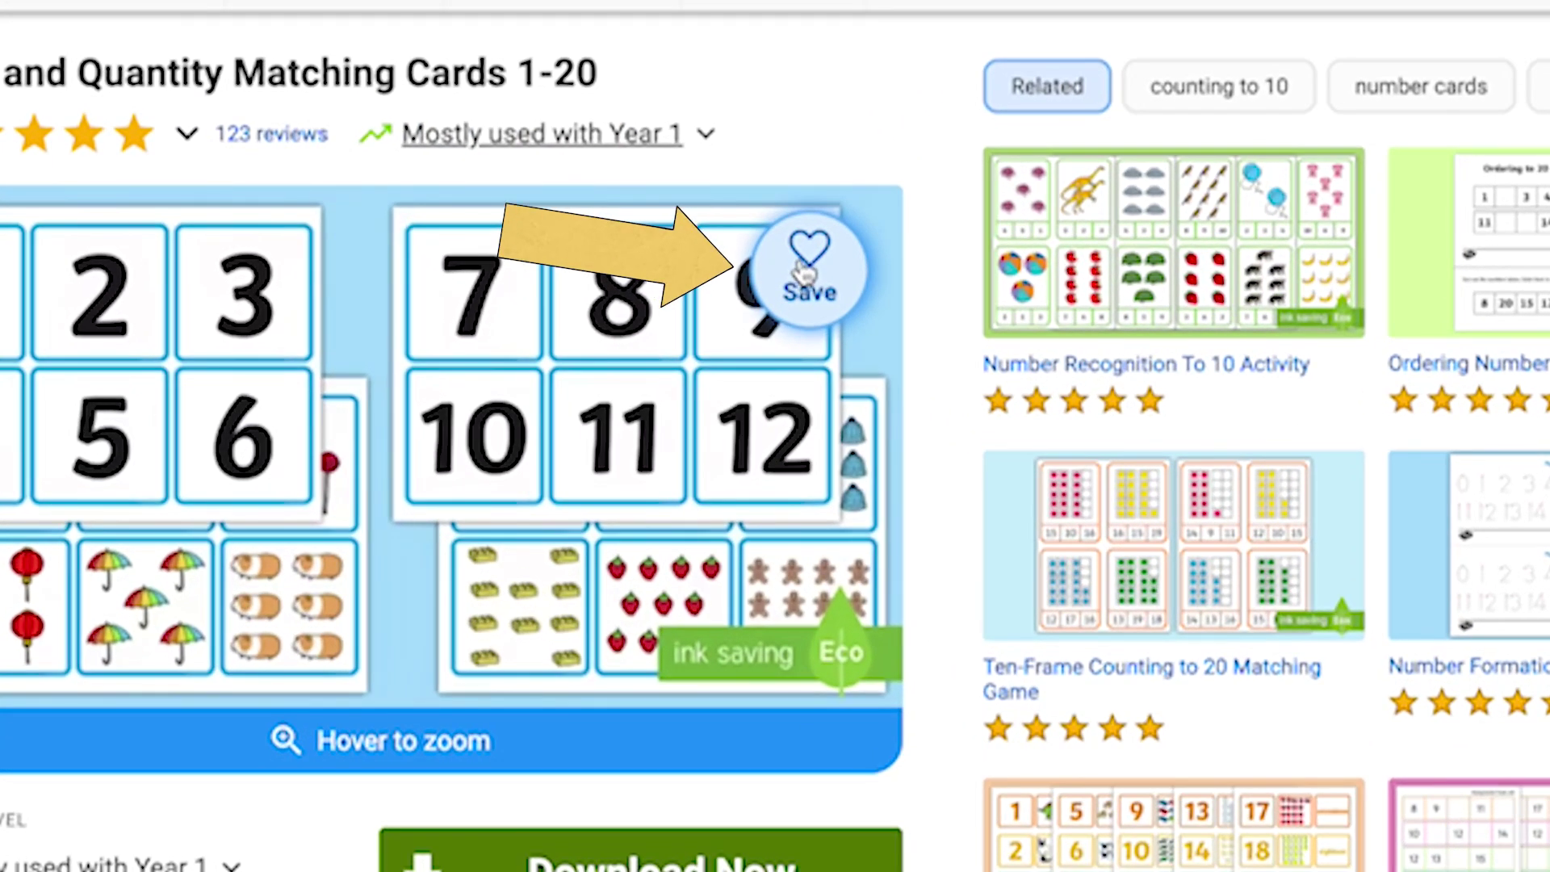
{"action": "left_click", "coordinate": [806, 264]}
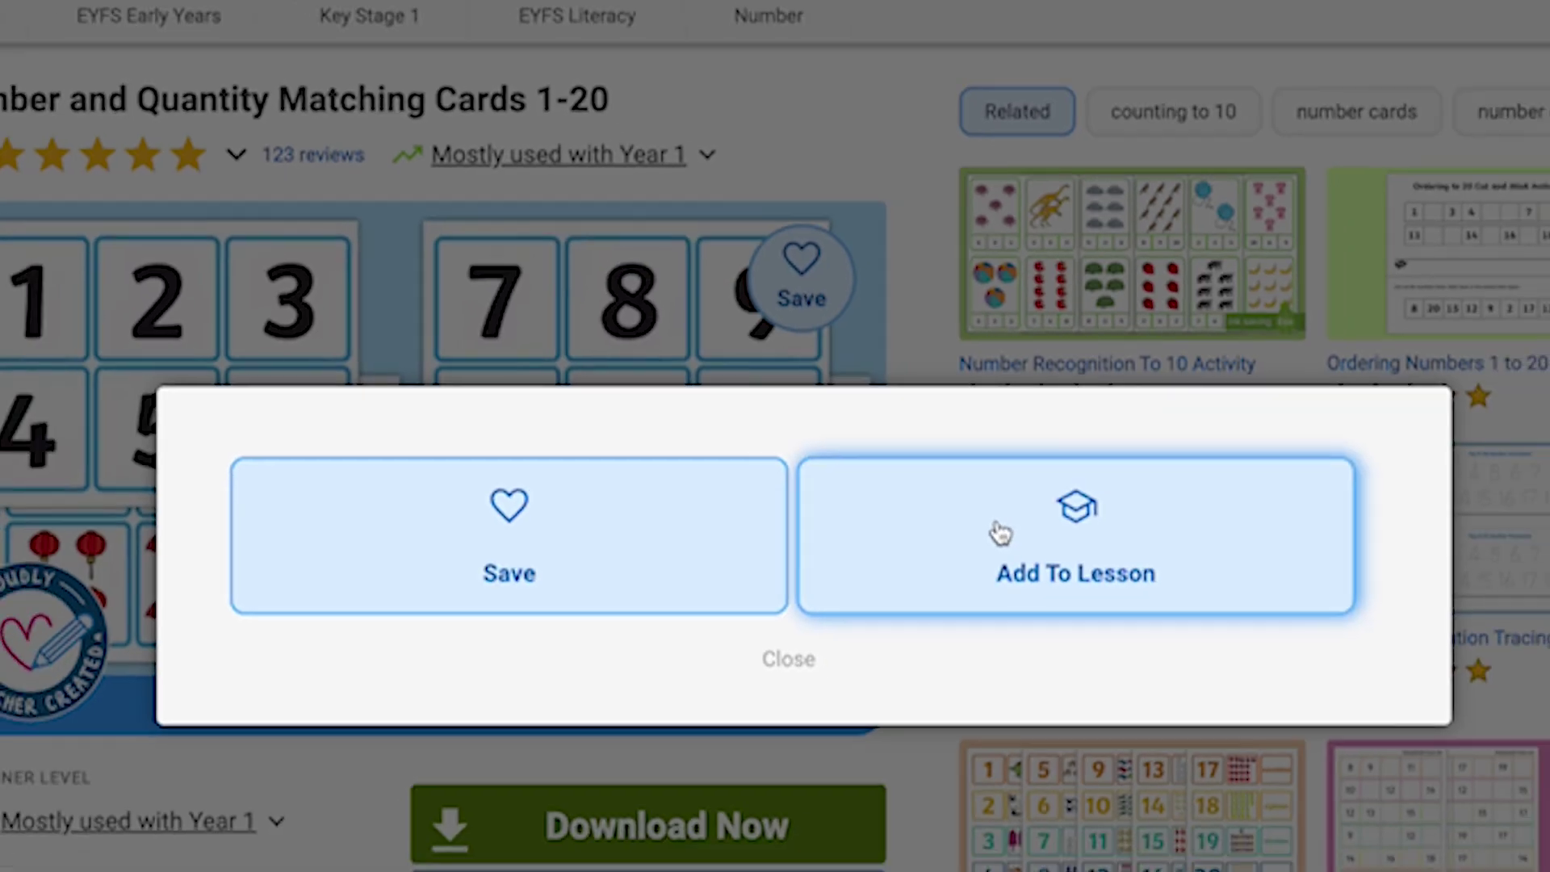
Step: Add the Number and Quantity Matching Cards 1-20 to the Number Recognition lesson
{"action": "left_click", "coordinate": [1112, 552]}
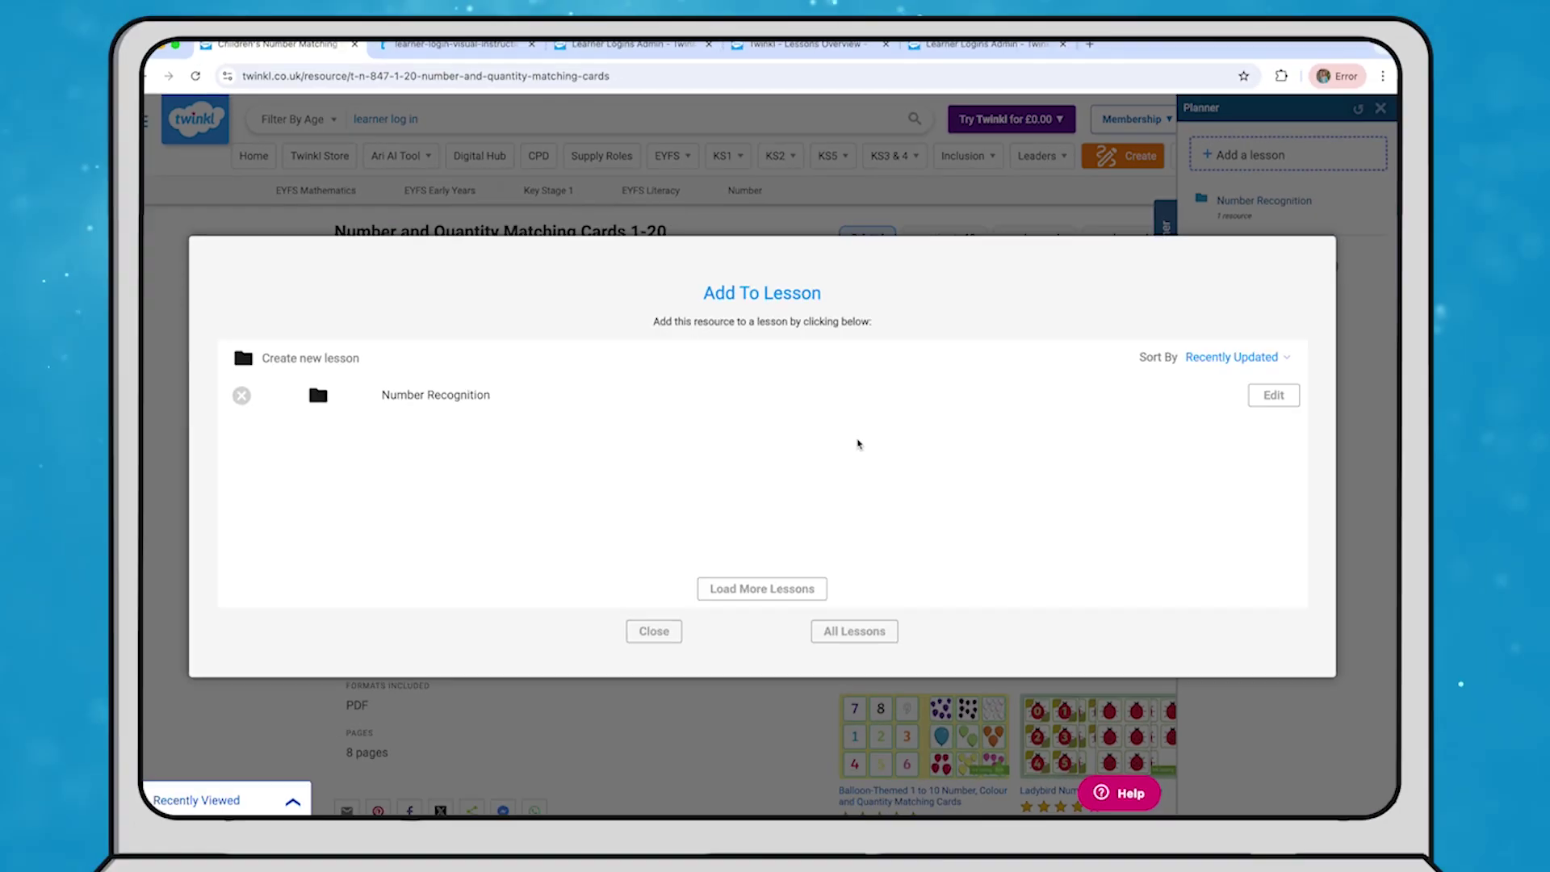
{"action": "left_click", "coordinate": [412, 400]}
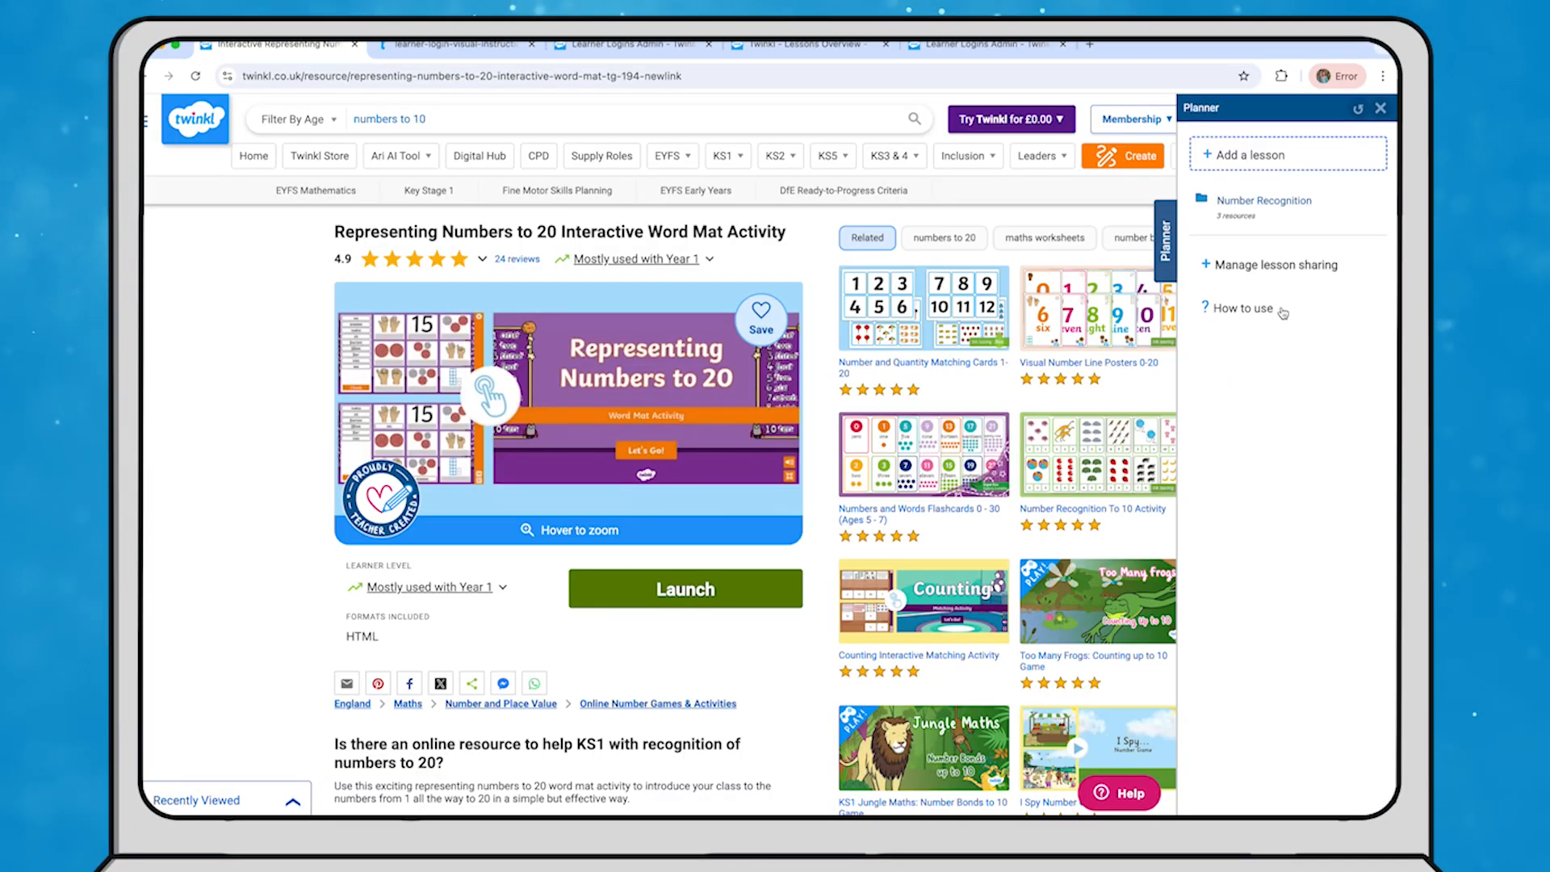
Step: Add the Representing Numbers to 20 word mat to Number Recognition and return to the planner menu
{"action": "left_click", "coordinate": [762, 317]}
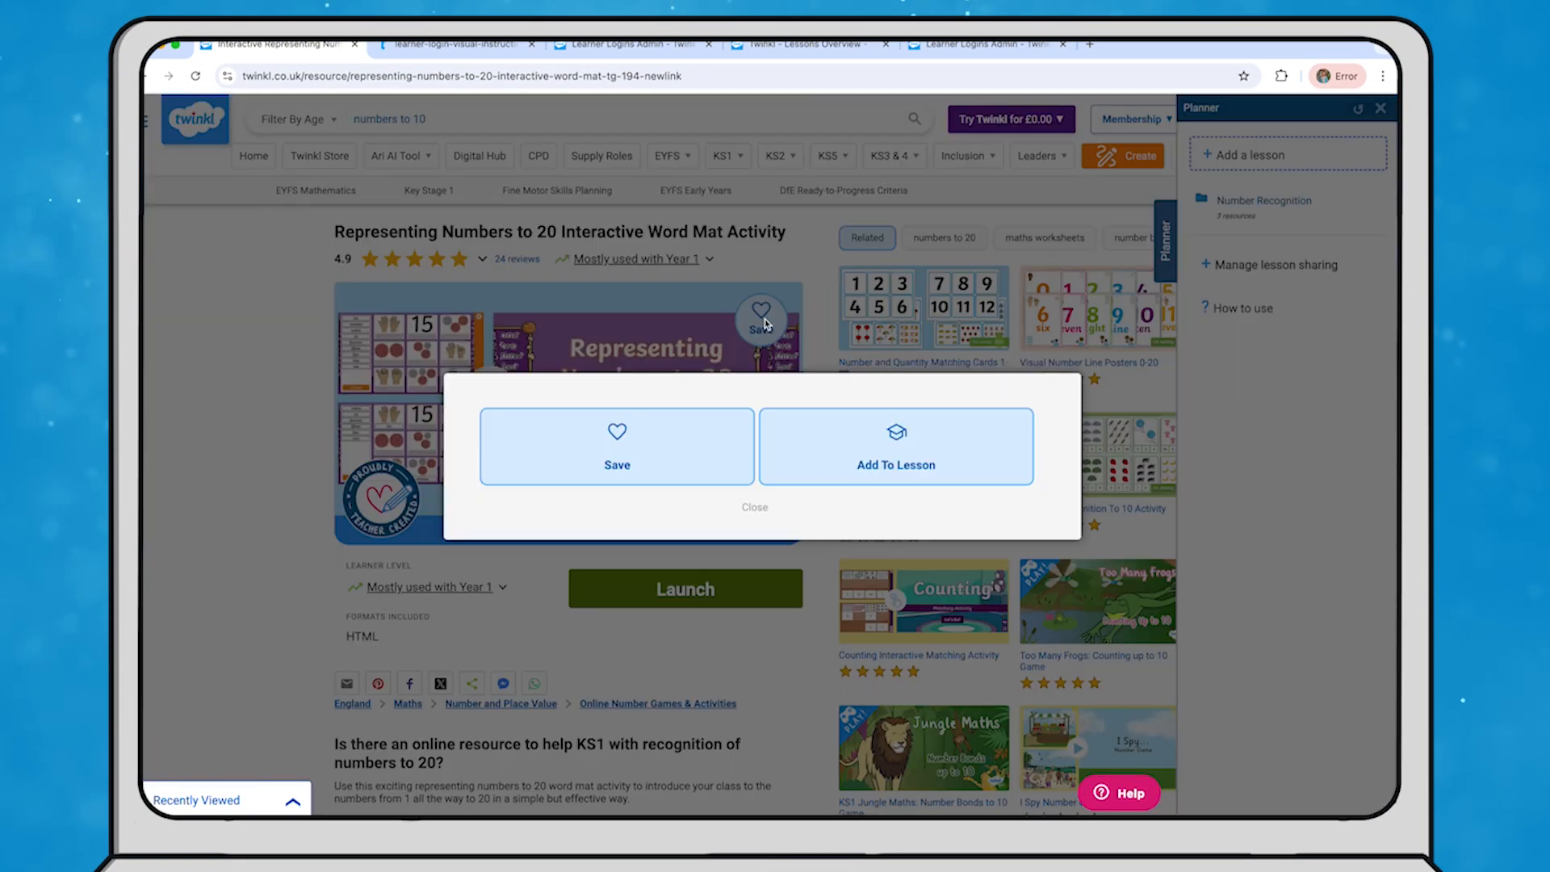
{"action": "left_click", "coordinate": [896, 446]}
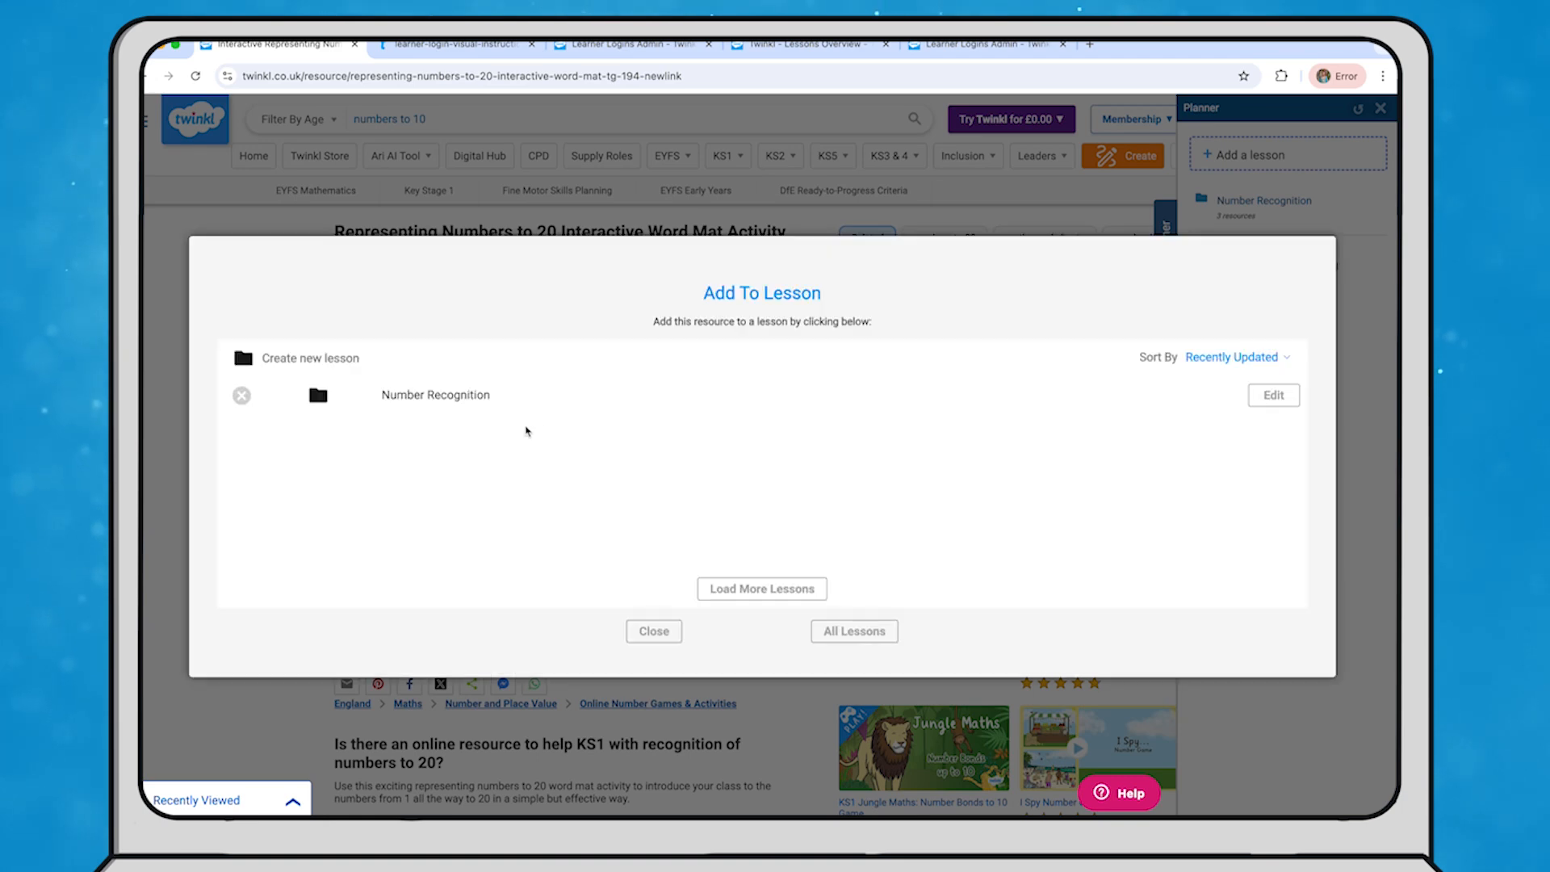
{"action": "left_click", "coordinate": [474, 397]}
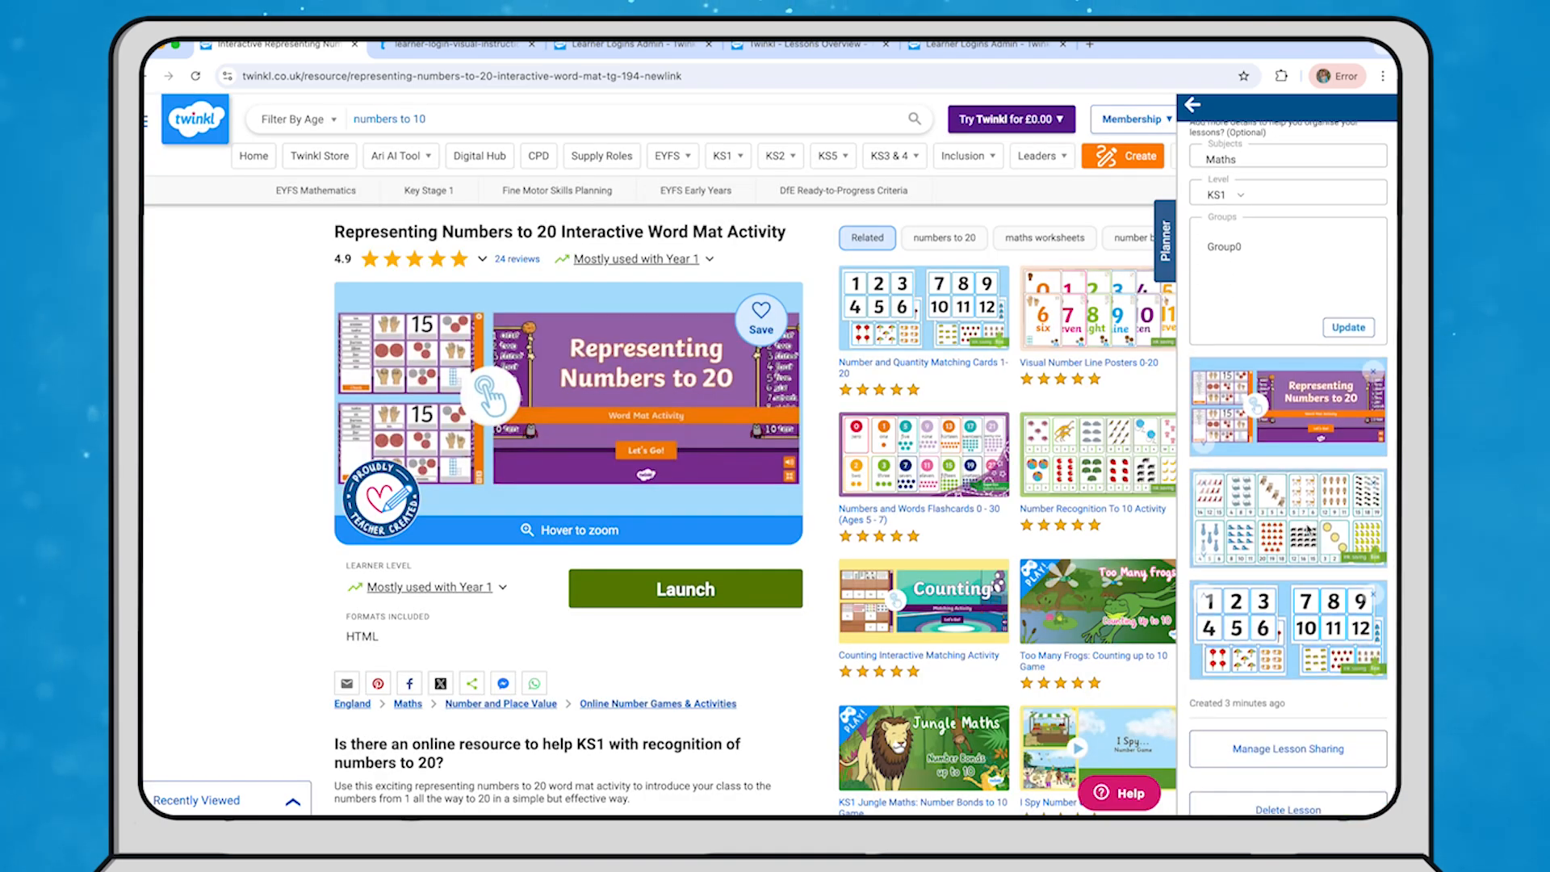
{"action": "scroll", "coordinate": [1284, 413], "scroll_direction": "up", "scroll_amount": 4}
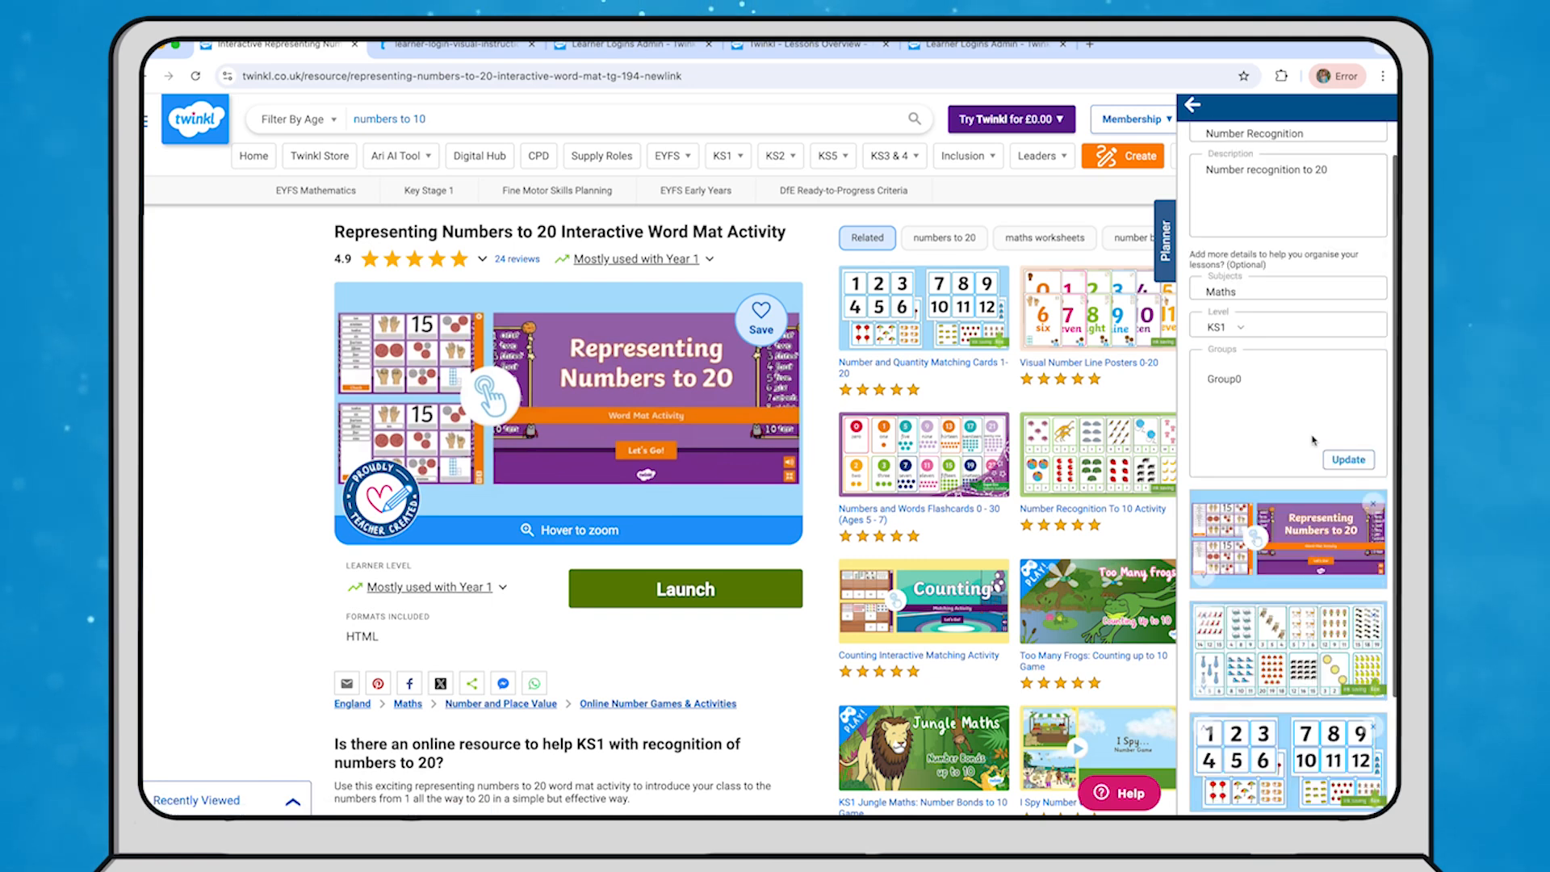
{"action": "left_click", "coordinate": [1197, 106]}
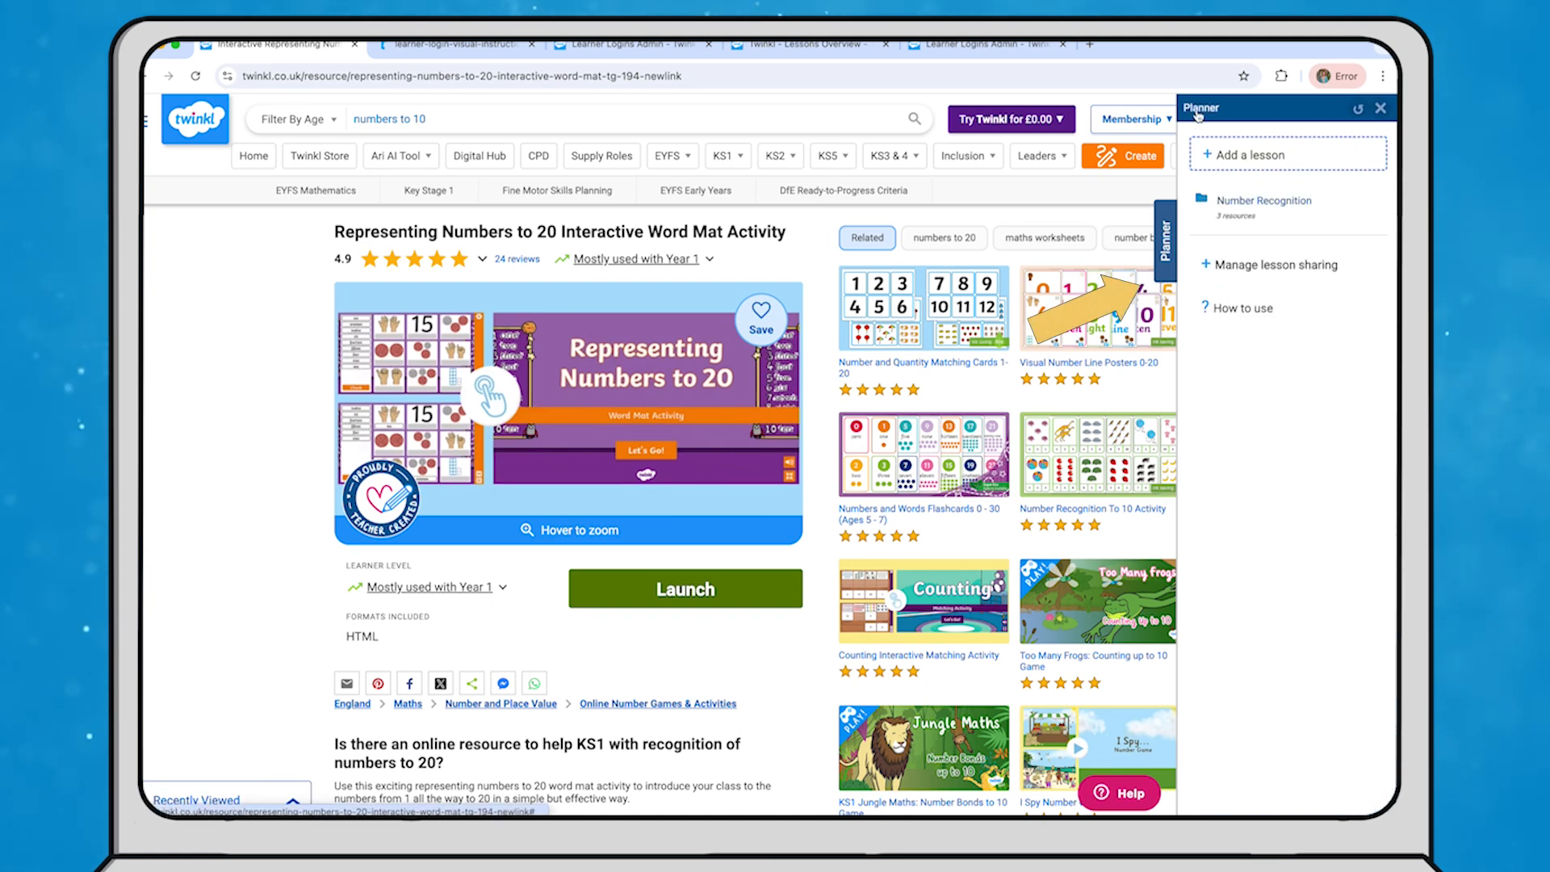
Step: Share Number Recognition with Group0, save the sharing settings, and sign in as a learner
{"action": "left_click", "coordinate": [1272, 254]}
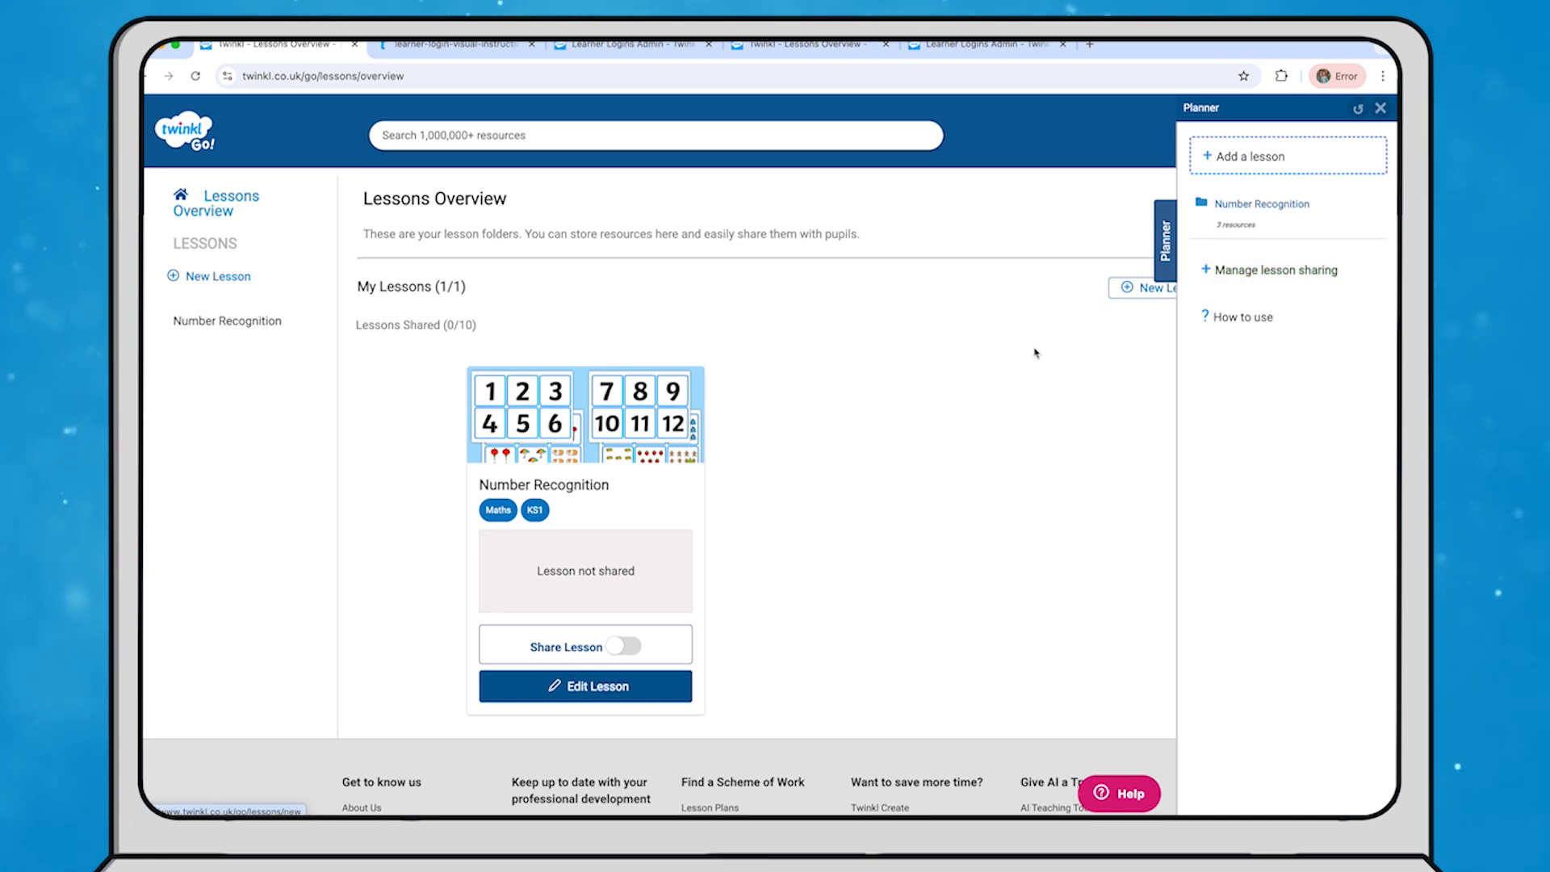
{"action": "left_click", "coordinate": [621, 649]}
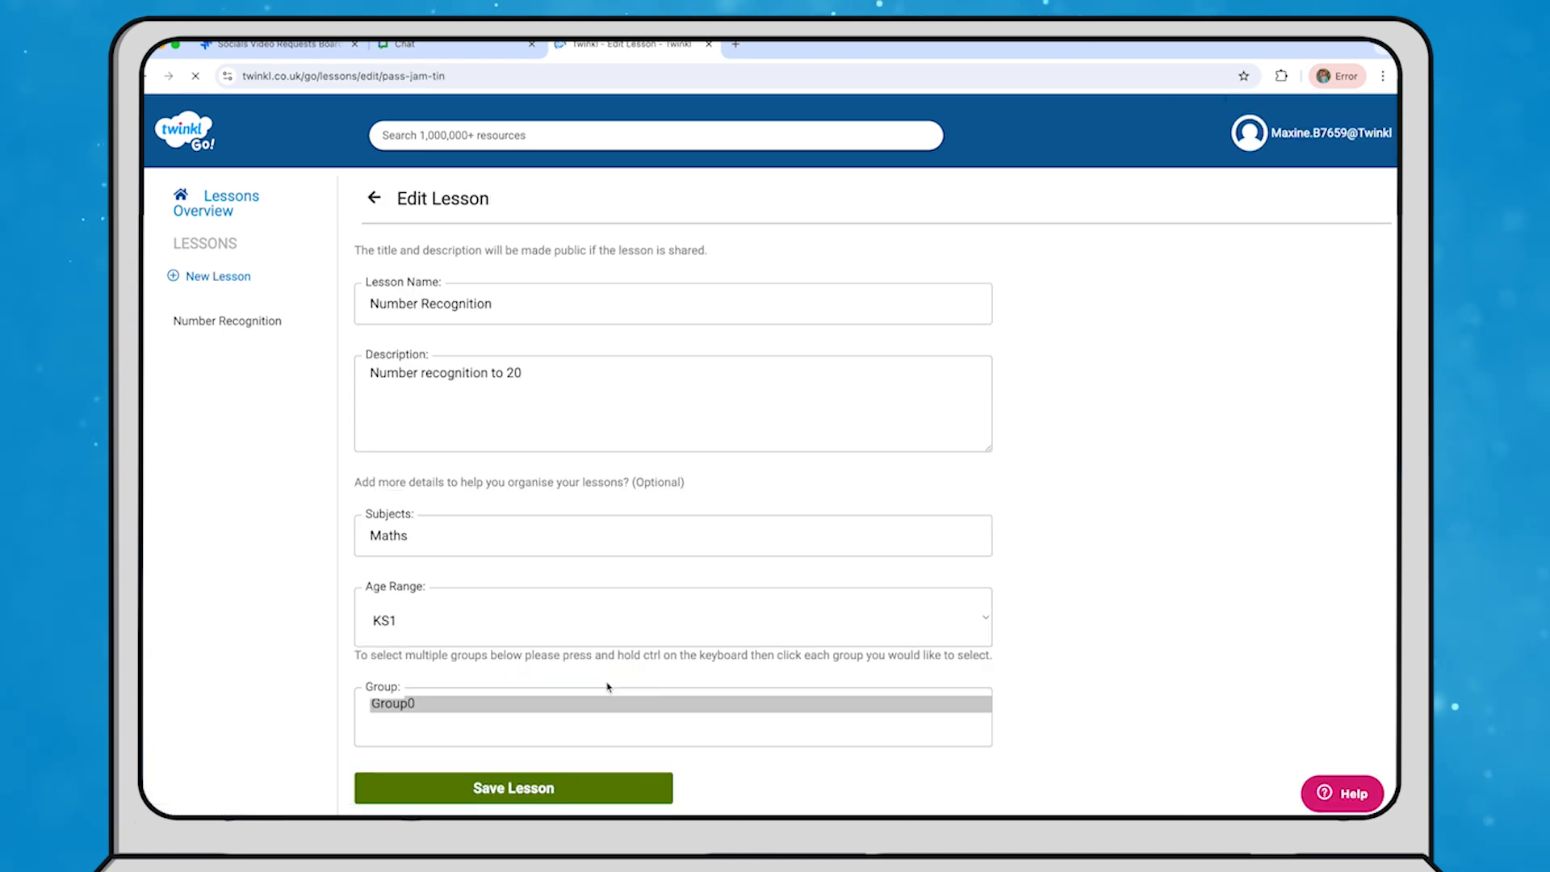
{"action": "scroll", "coordinate": [566, 443], "scroll_direction": "down", "scroll_amount": 5}
{"action": "left_click", "coordinate": [412, 491]}
{"action": "left_click", "coordinate": [481, 579]}
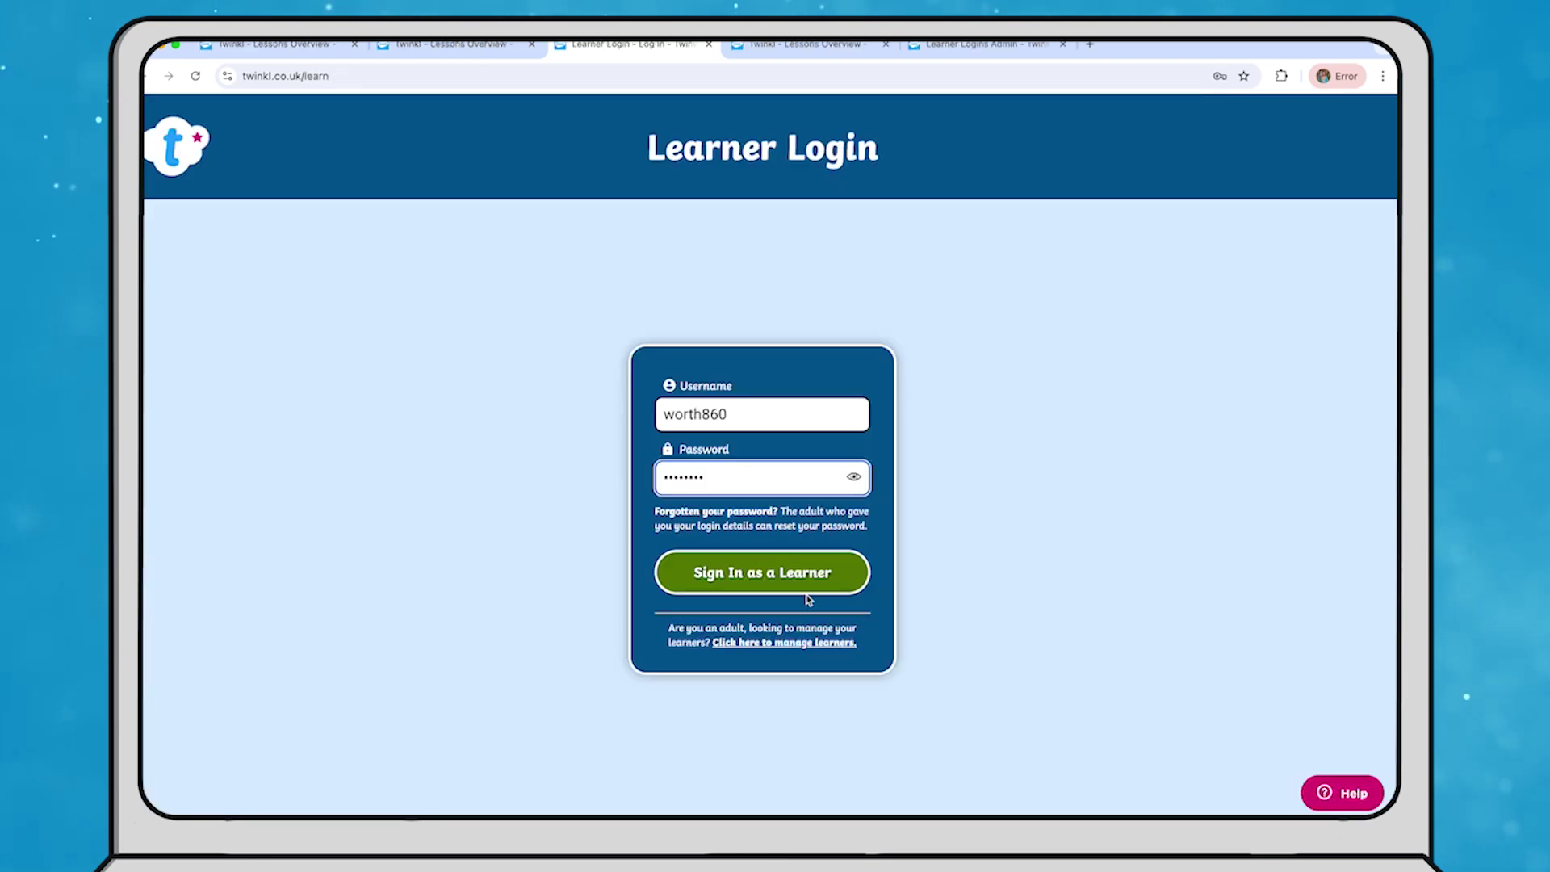
{"action": "left_click", "coordinate": [807, 595]}
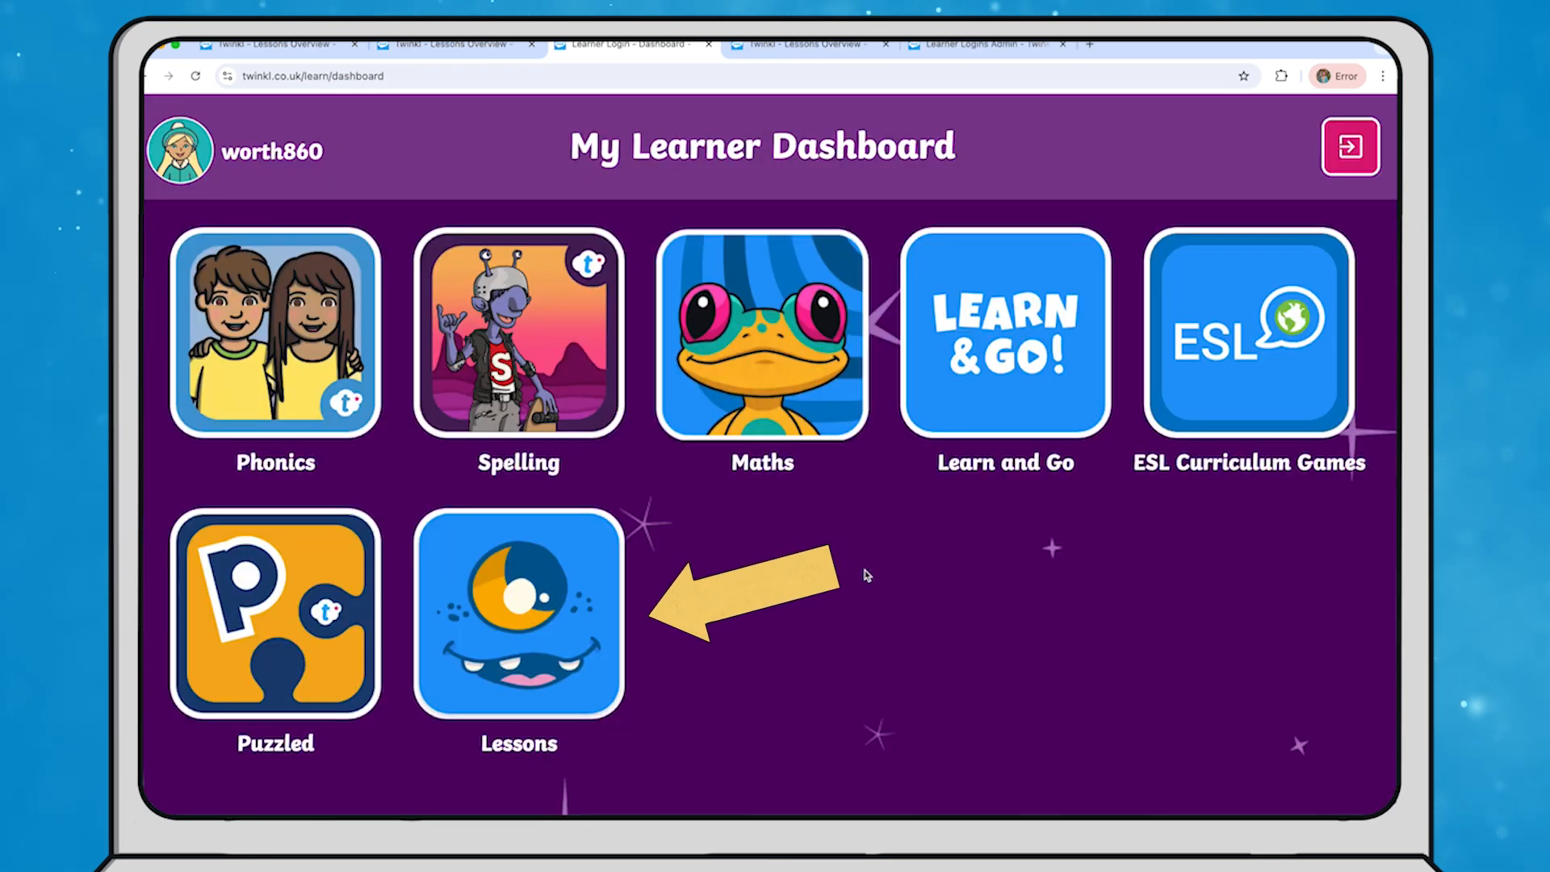
Step: From the learner's Lessons, play Number Recognition and match 'four' to the two-coins card
{"action": "left_click", "coordinate": [572, 572]}
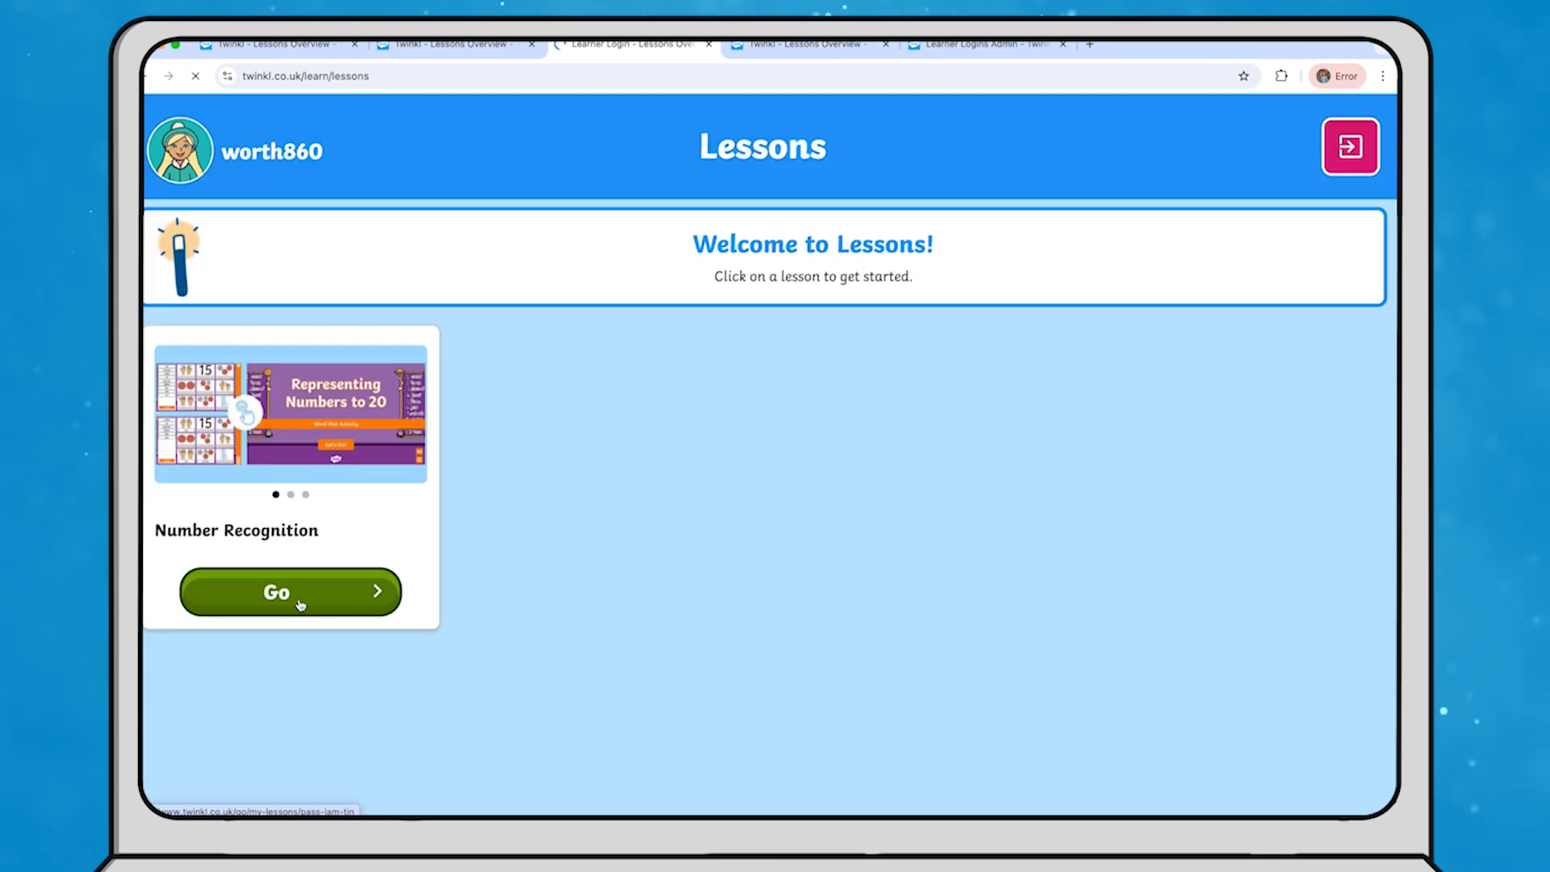
{"action": "left_click", "coordinate": [284, 622]}
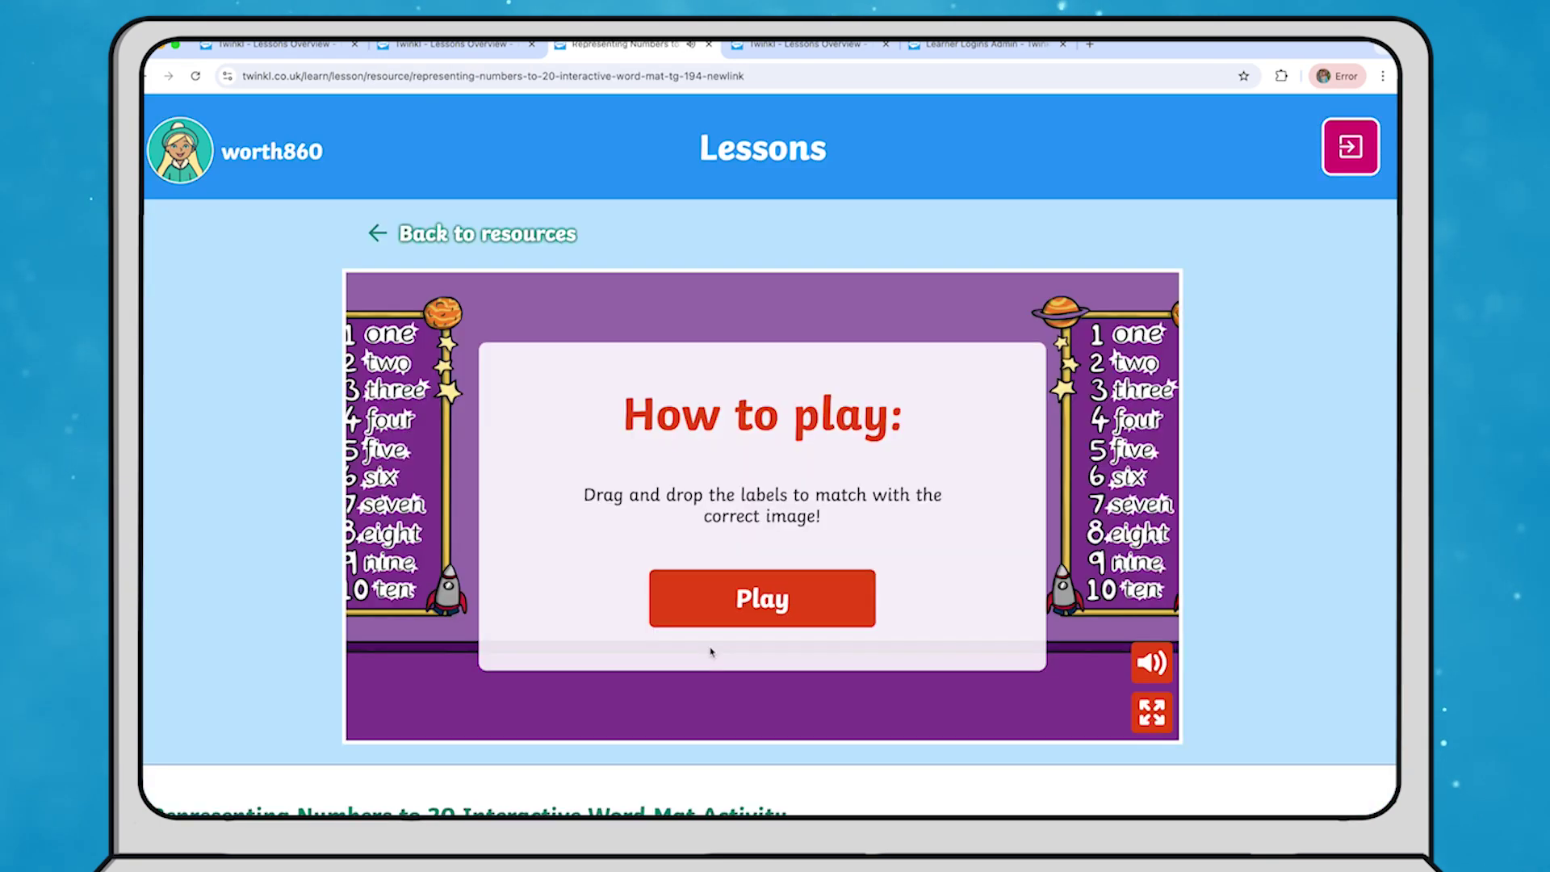
{"action": "left_click", "coordinate": [751, 596]}
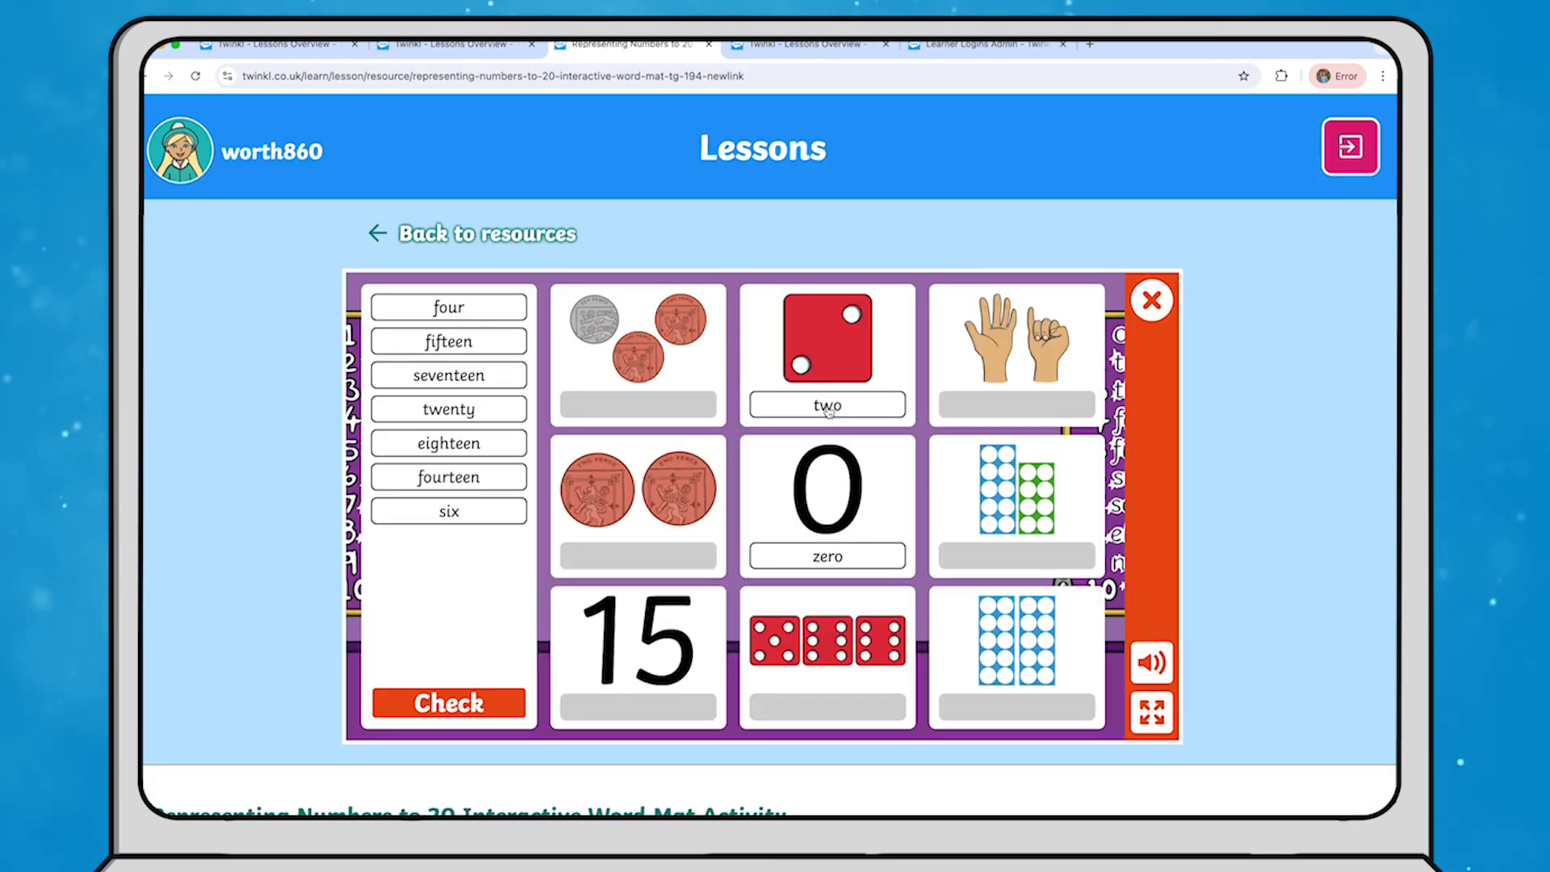
{"action": "left_click_drag", "start_coordinate": [448, 307], "coordinate": [638, 556]}
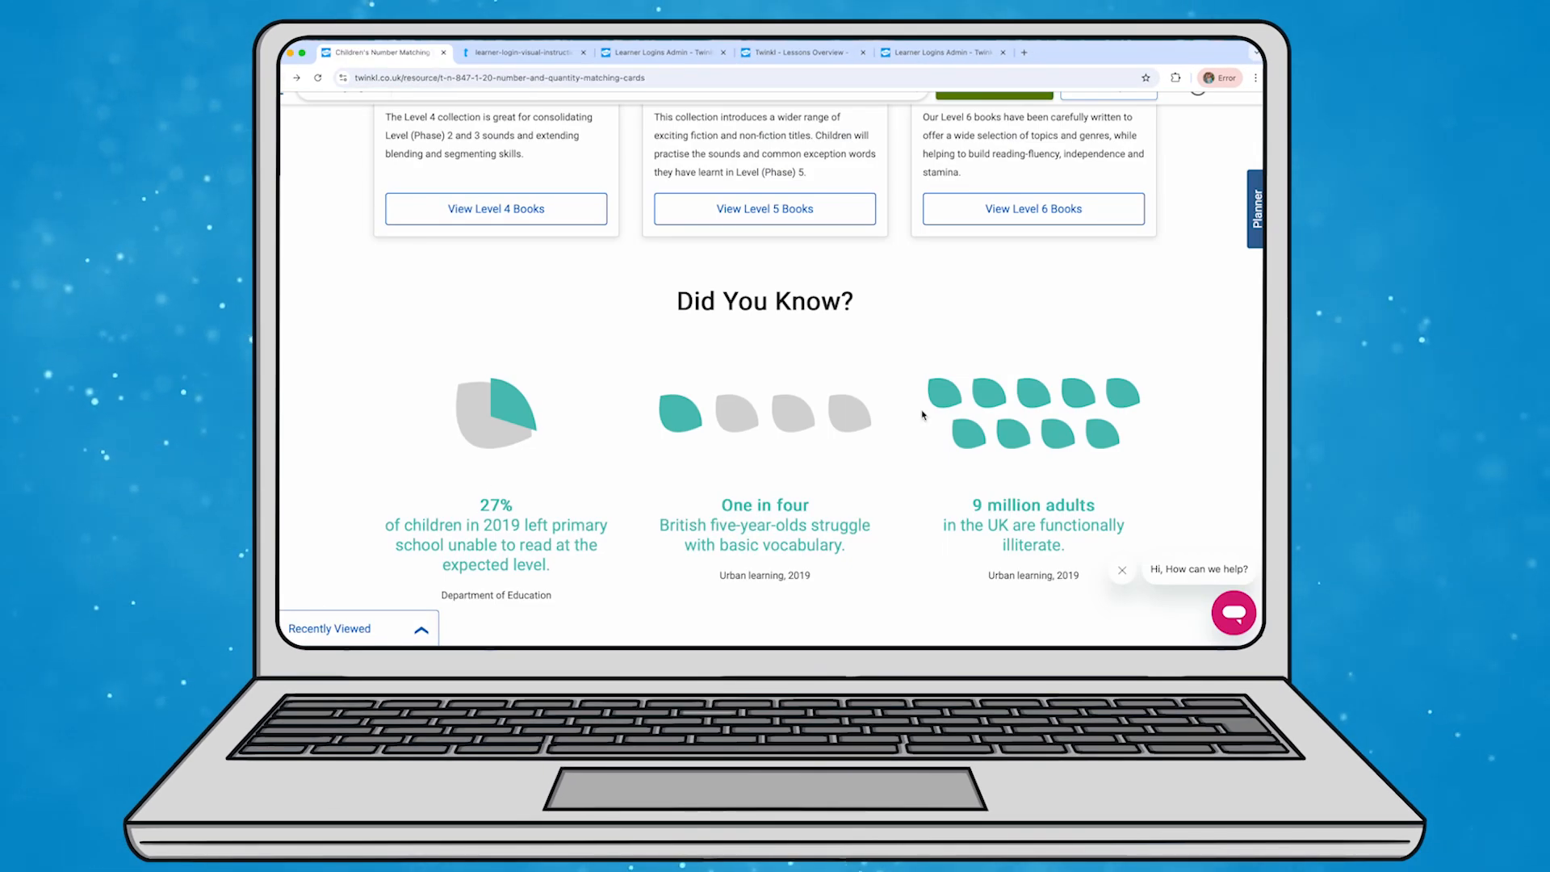
{"action": "left_click", "coordinate": [1234, 613]}
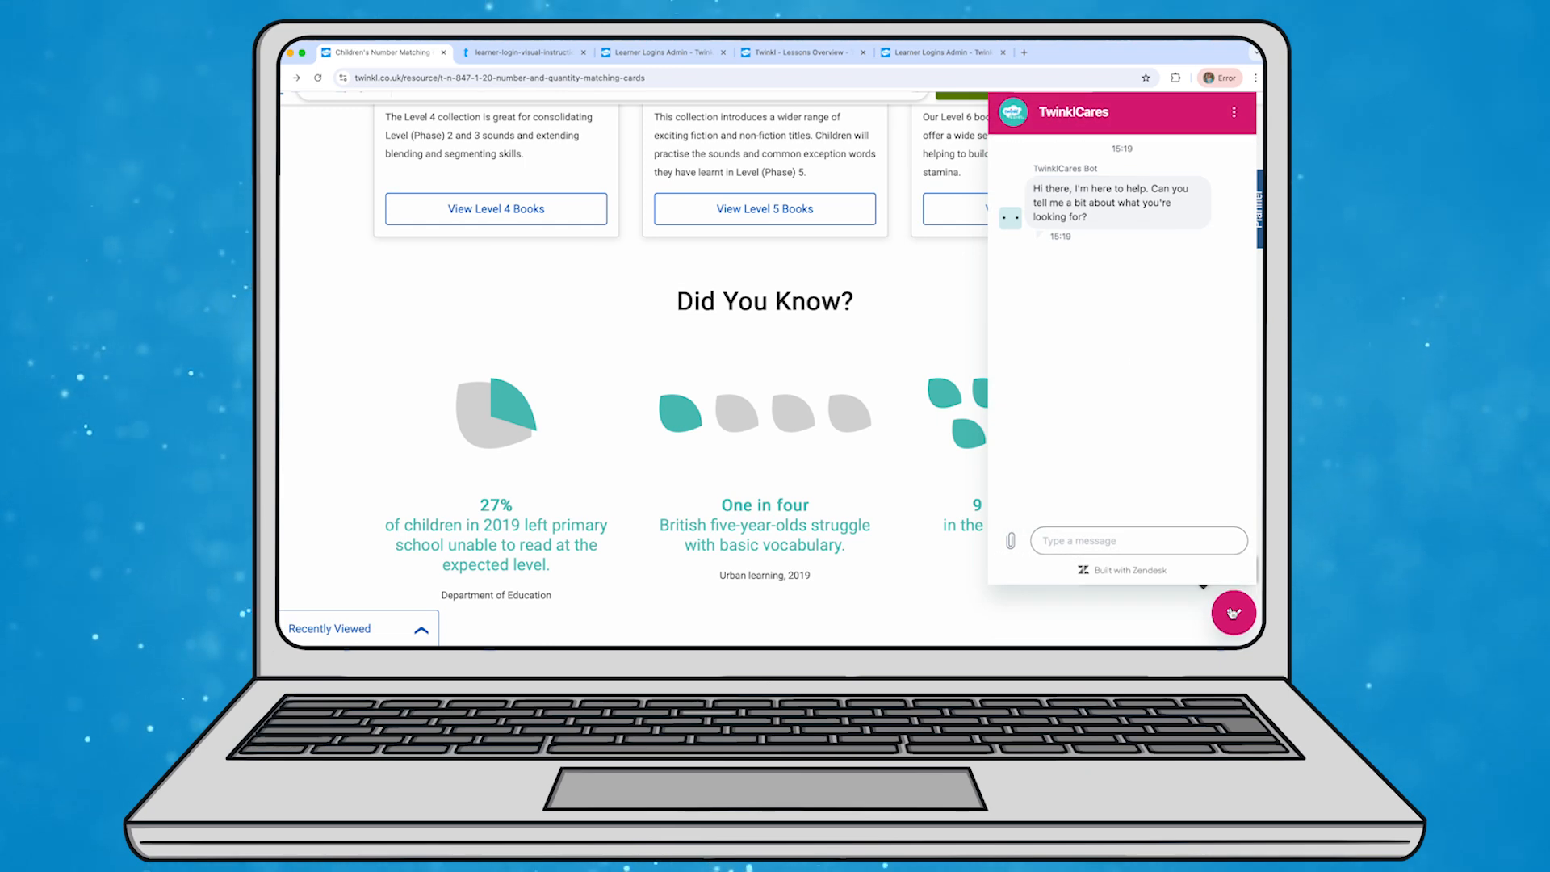
{"action": "left_click", "coordinate": [1235, 613]}
{"action": "scroll", "coordinate": [872, 485], "scroll_direction": "down", "scroll_amount": 5}
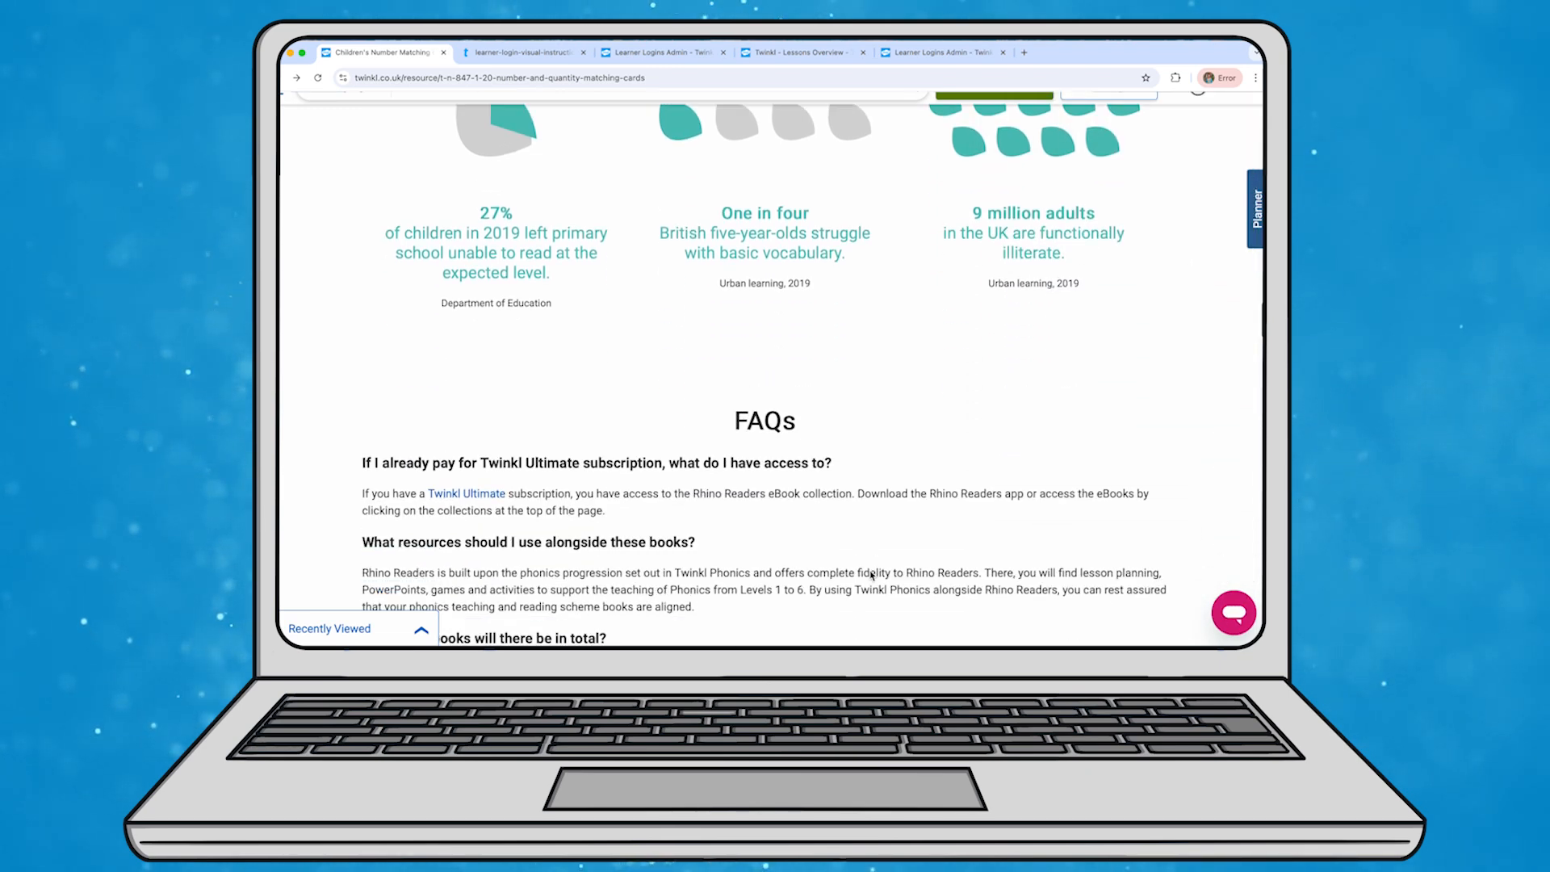
{"action": "scroll", "coordinate": [872, 576], "scroll_direction": "down", "scroll_amount": 3}
{"action": "scroll", "coordinate": [872, 575], "scroll_direction": "down", "scroll_amount": 2}
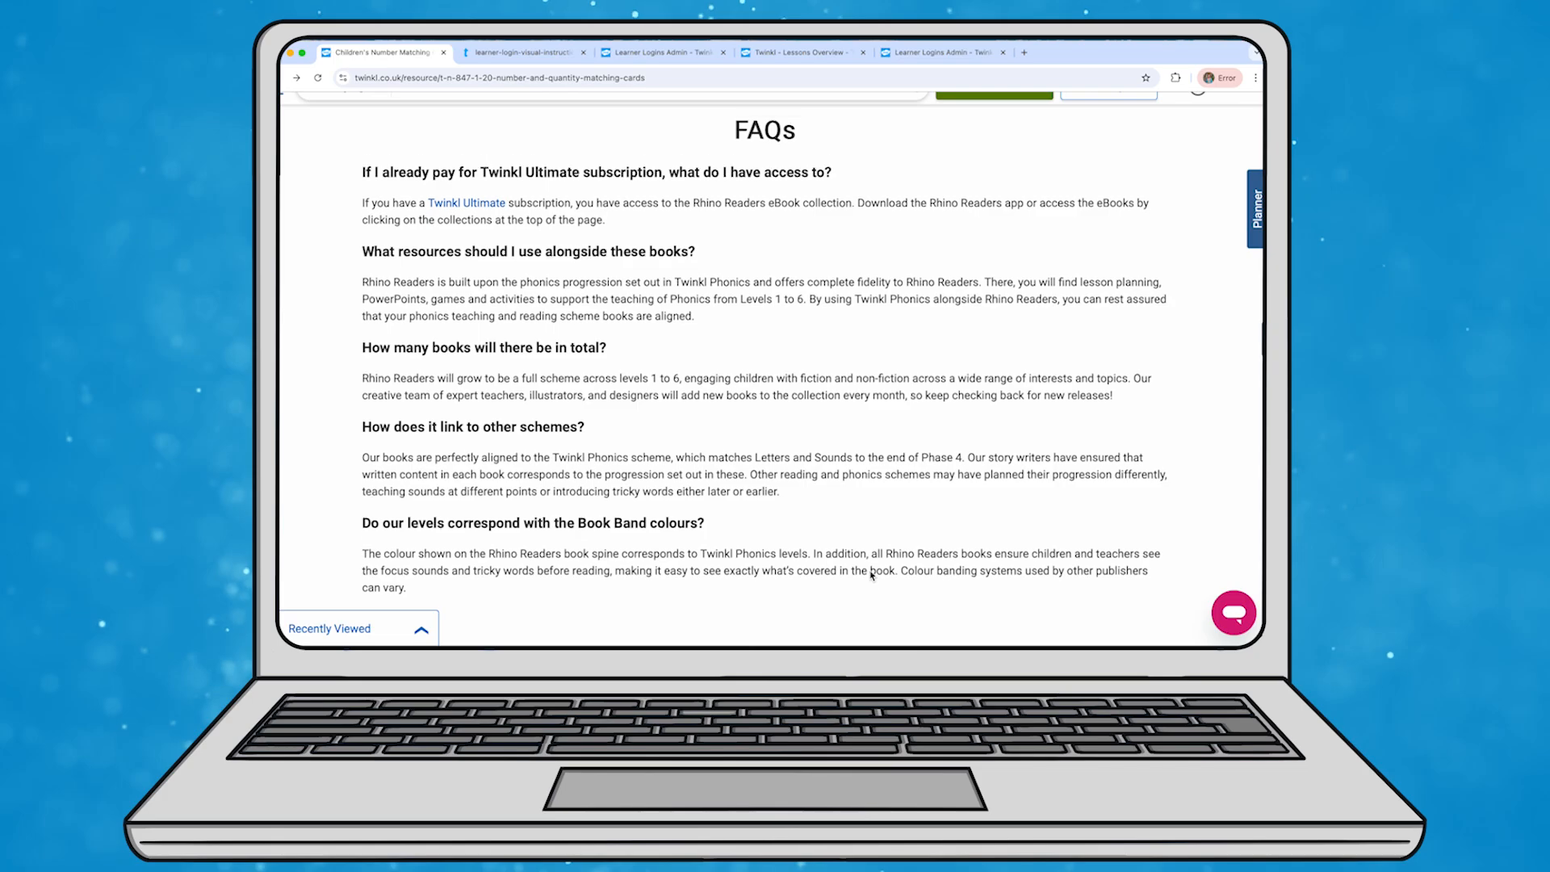